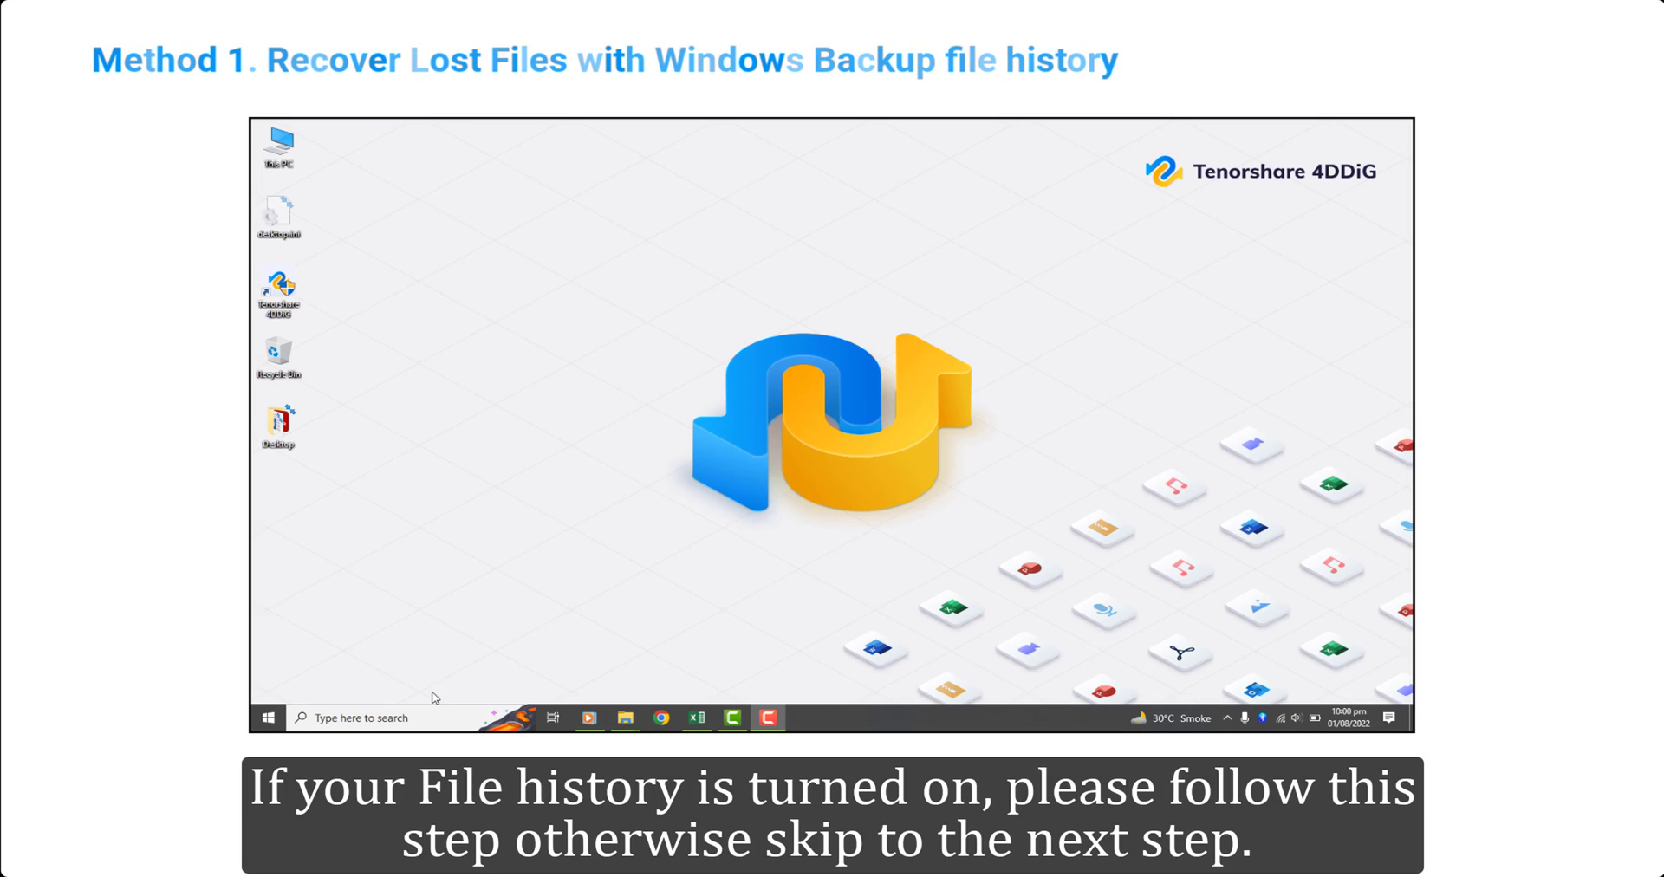
- Search Windows for 'backup settings' and open the Backup settings page
{"action": "left_click", "coordinate": [430, 716]}
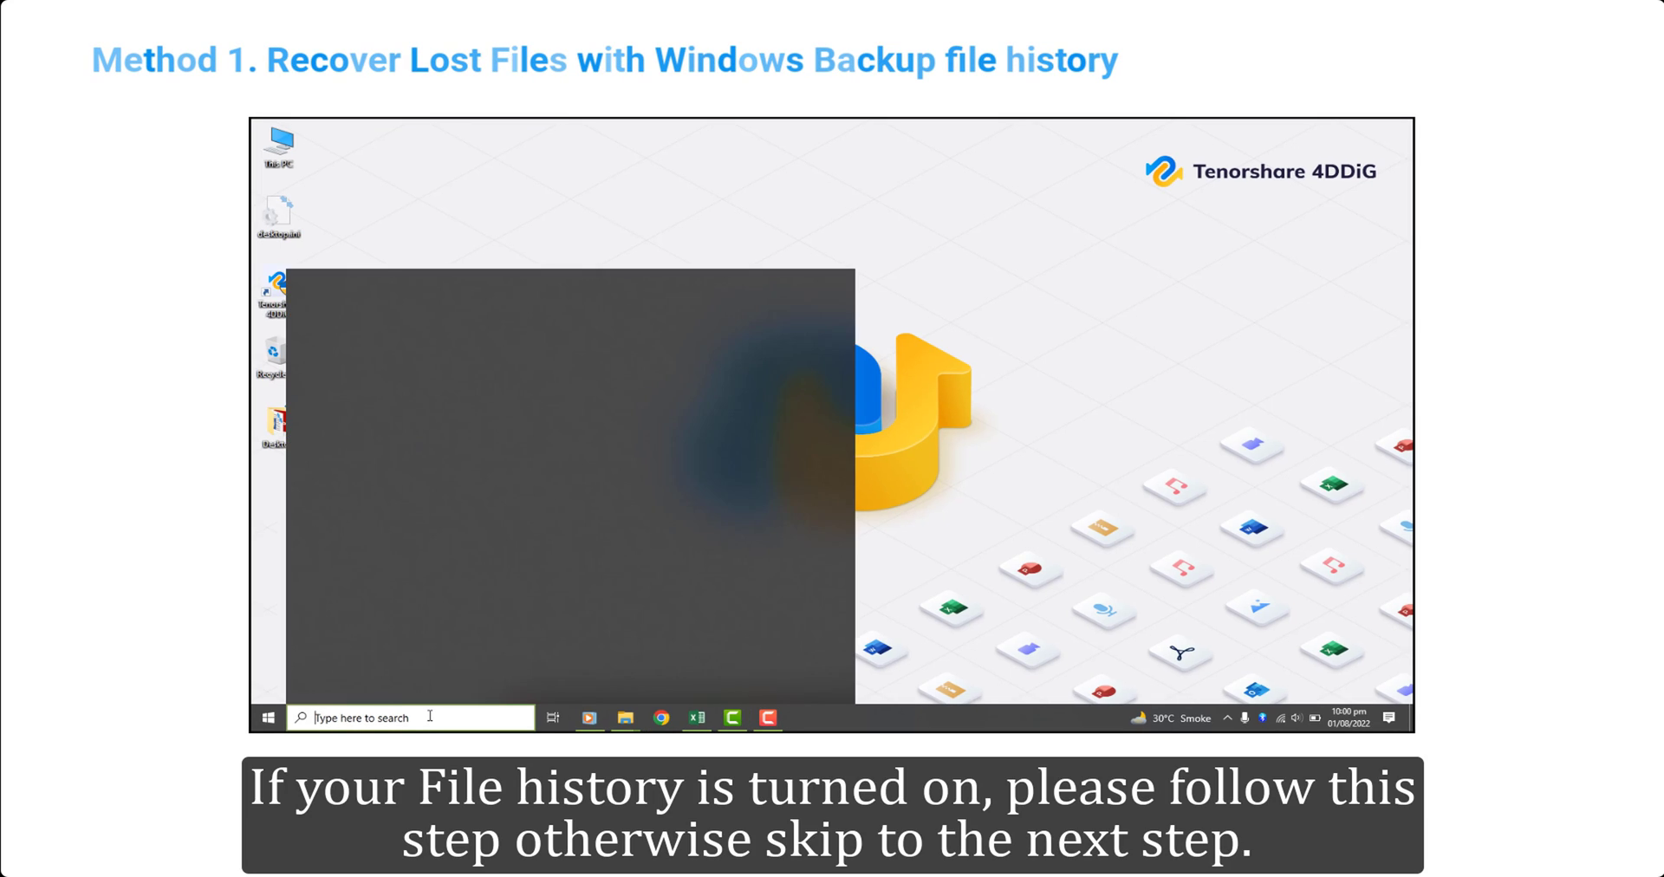
{"action": "type", "text": "backu"}
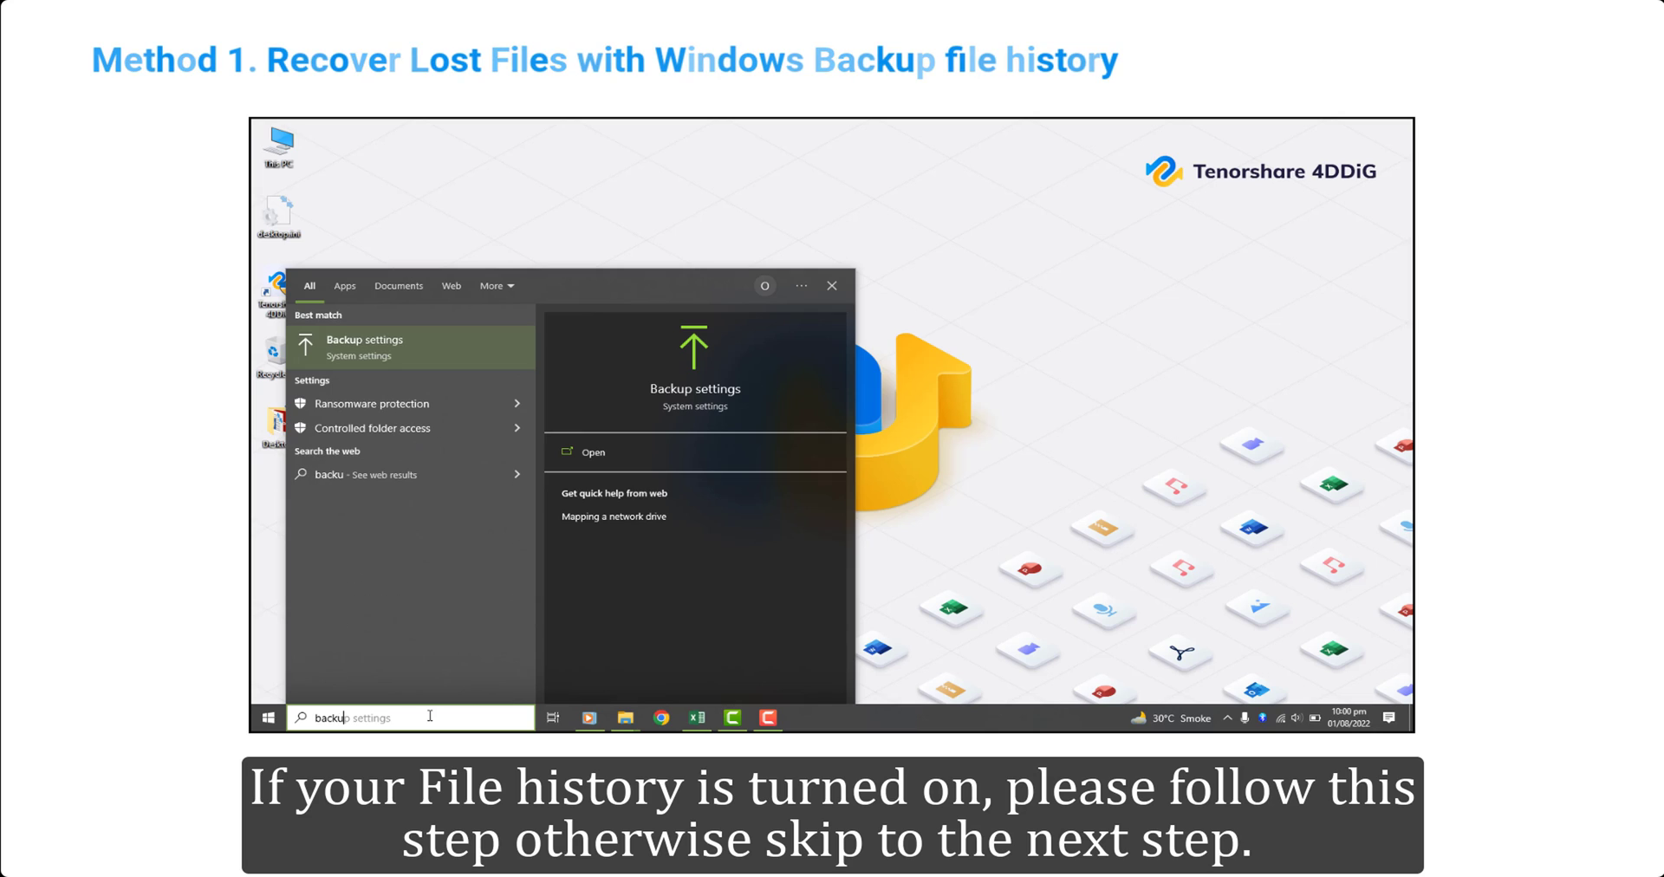
{"action": "type", "text": "p sett"}
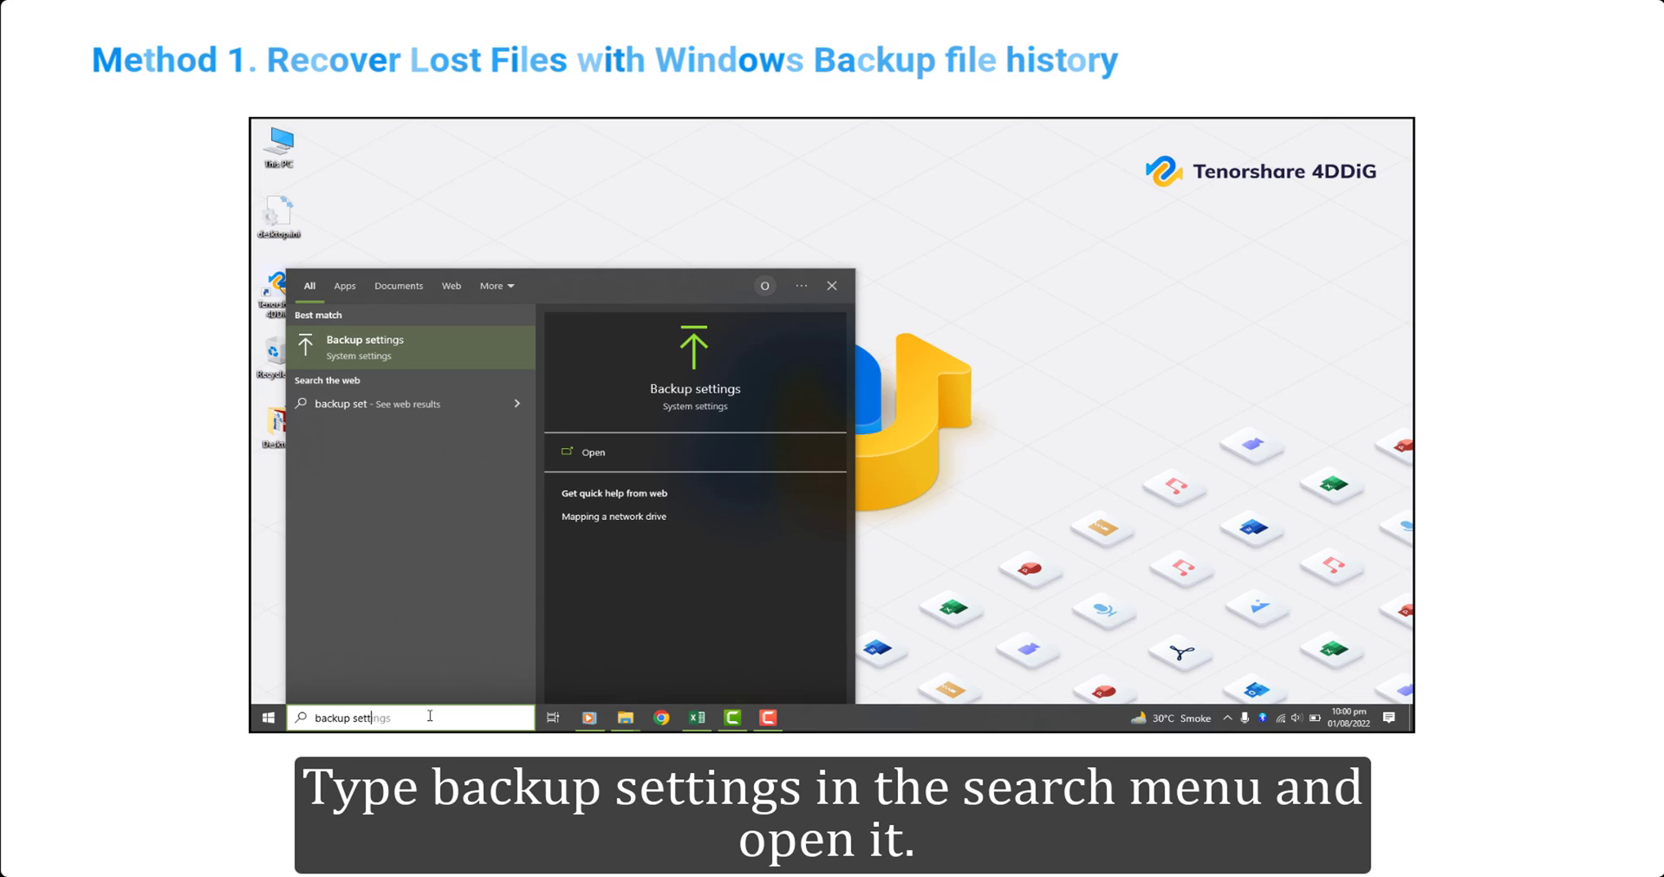
{"action": "type", "text": "ings"}
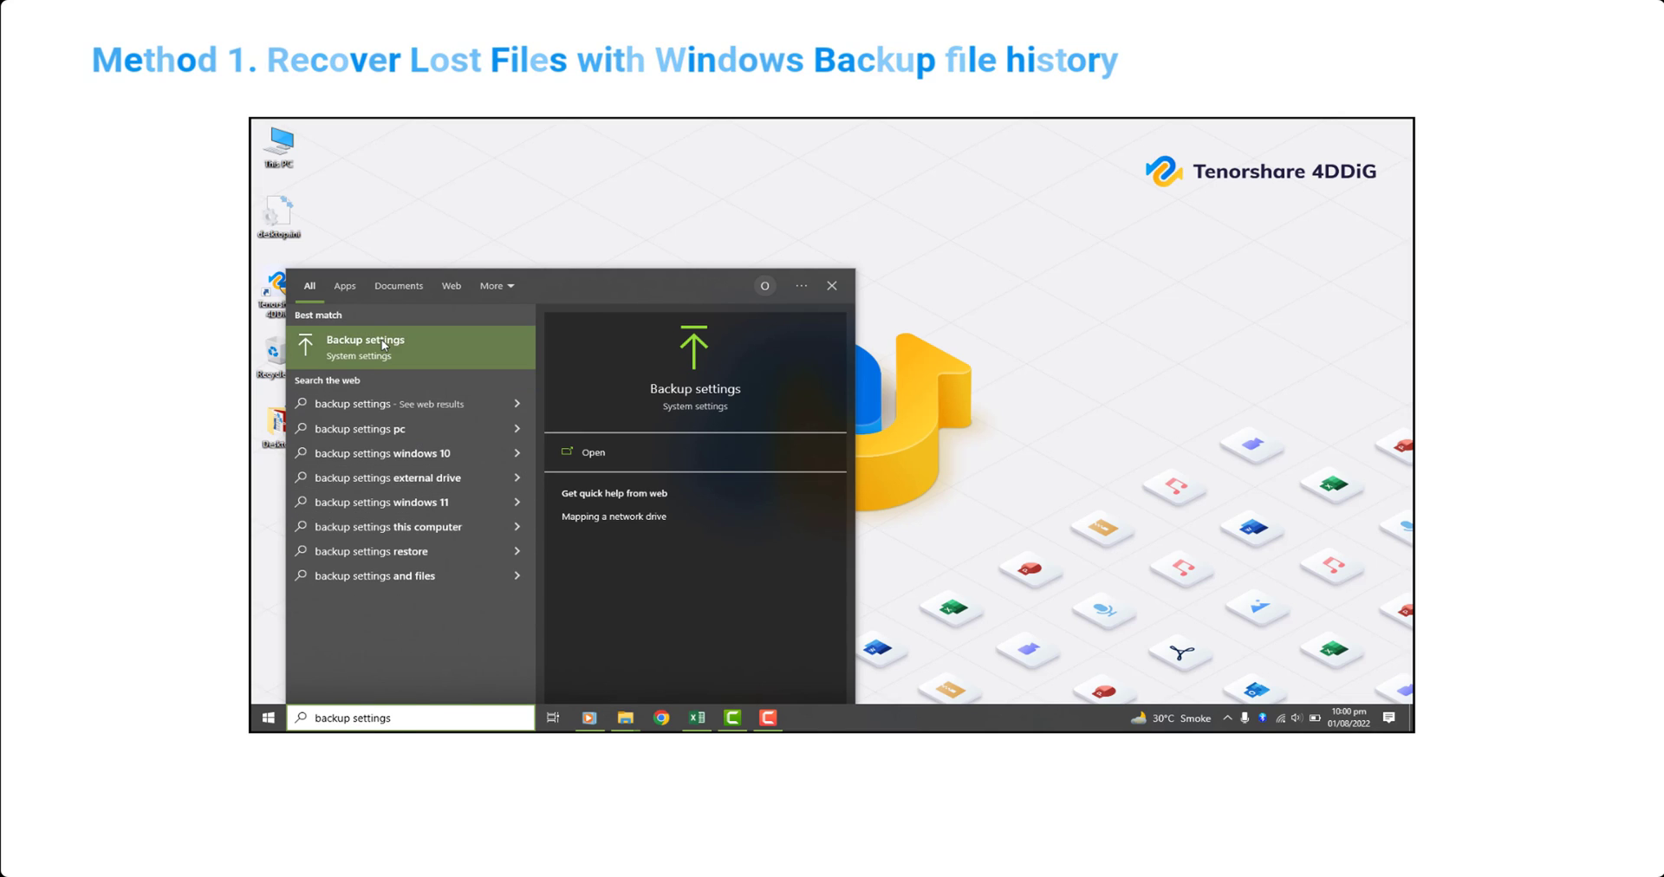
{"action": "left_click", "coordinate": [382, 339]}
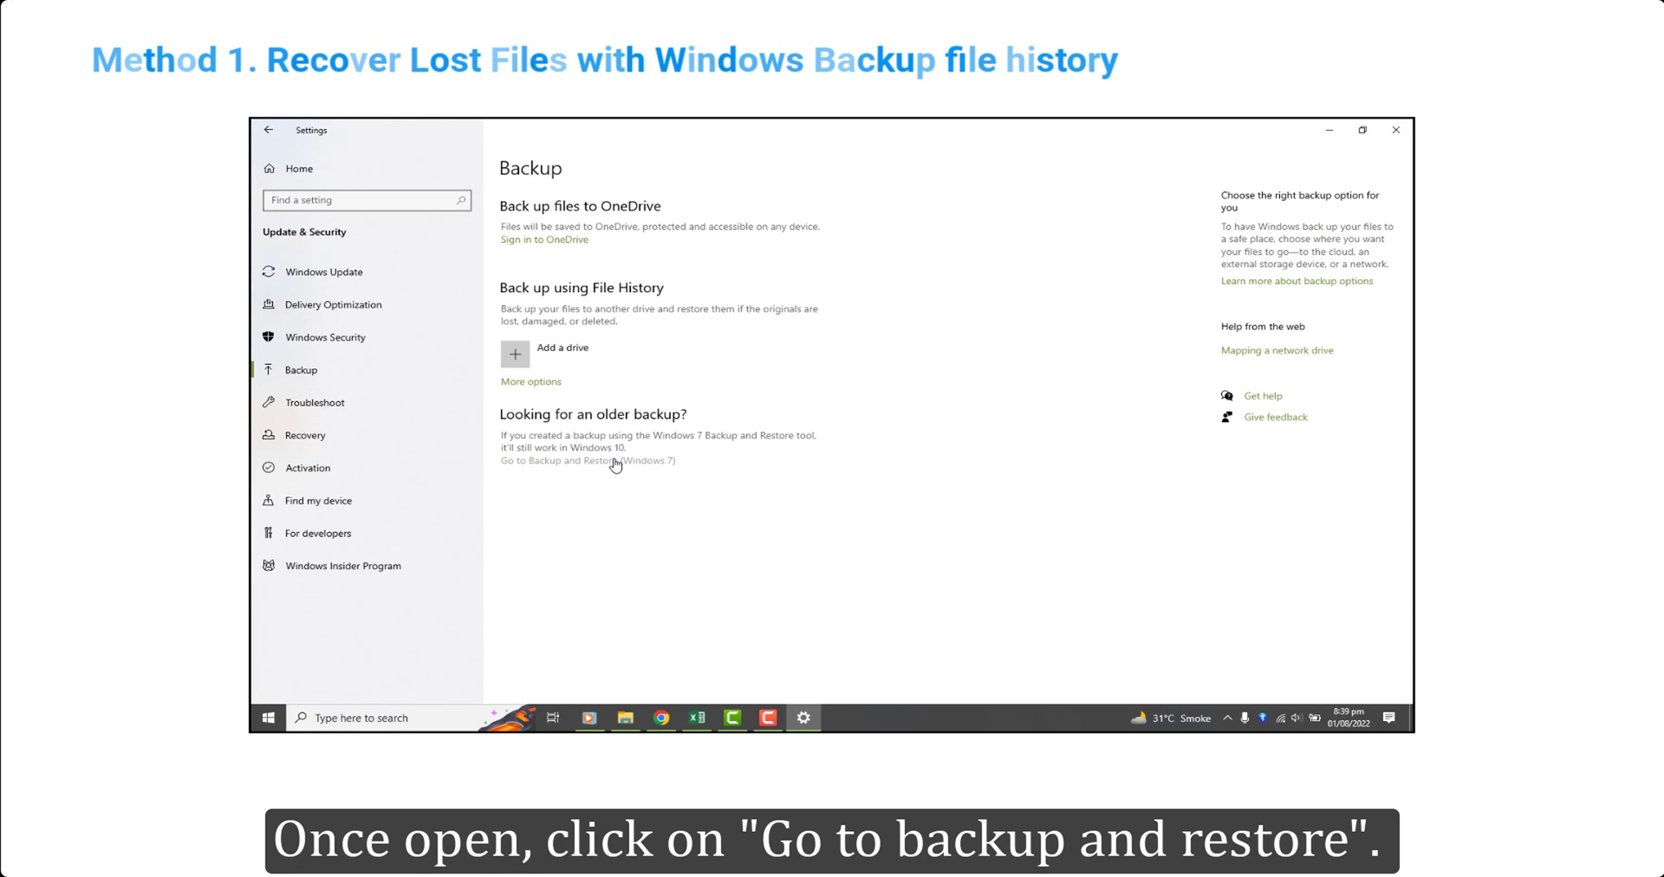
- Restore all files from the E: drive backup to their original location via Backup and Restore (Windows 7)
{"action": "left_click", "coordinate": [615, 462]}
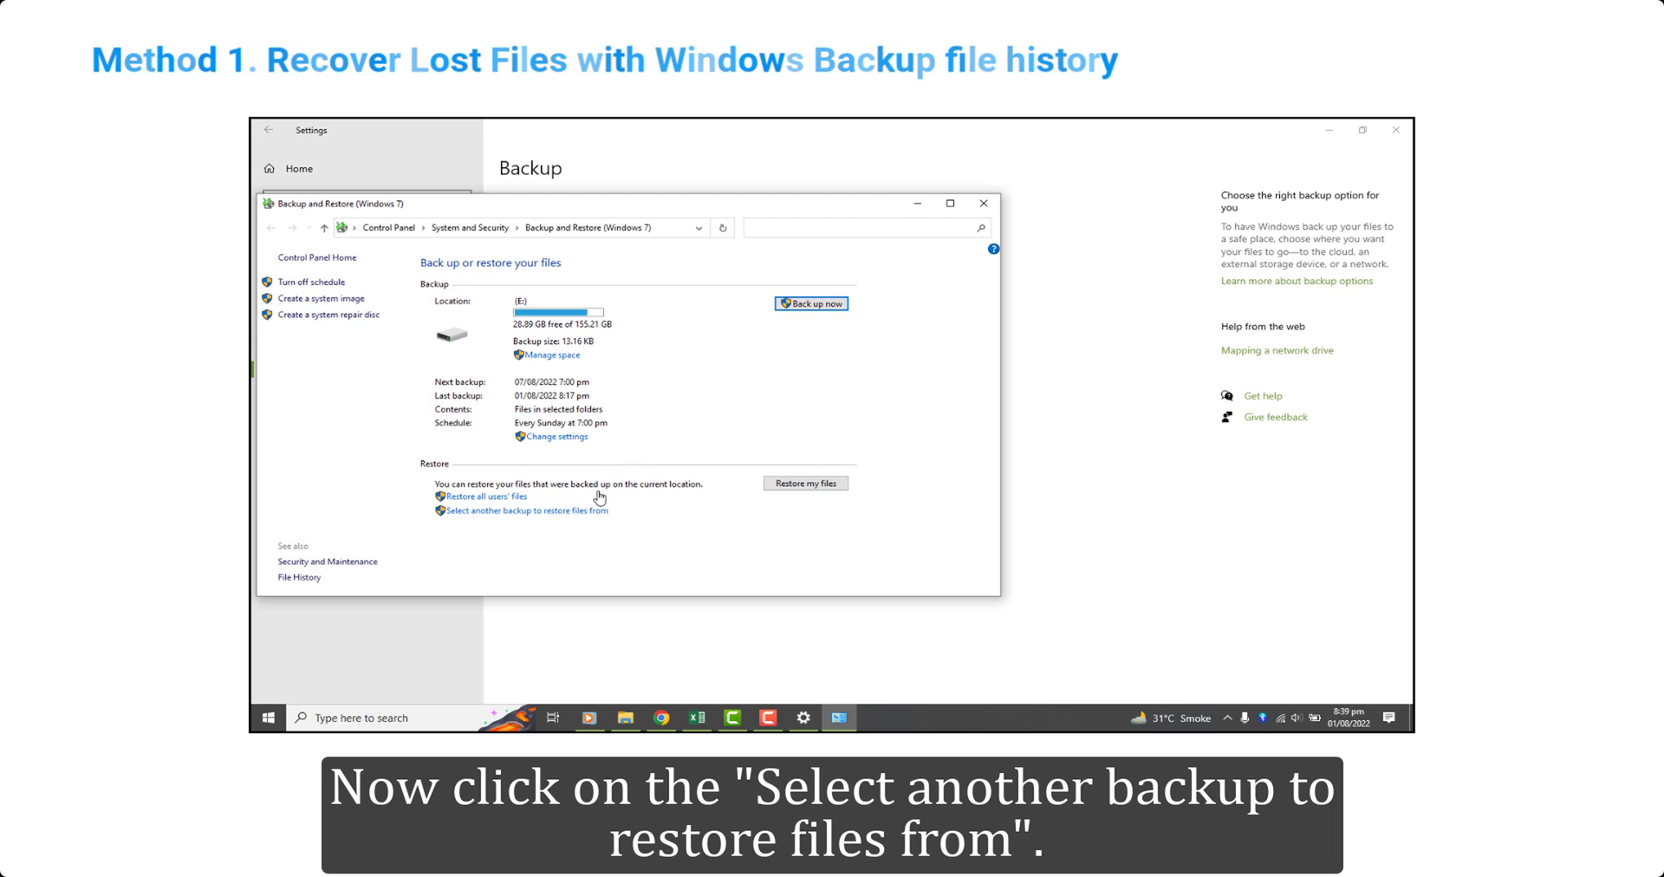
{"action": "left_click", "coordinate": [543, 512]}
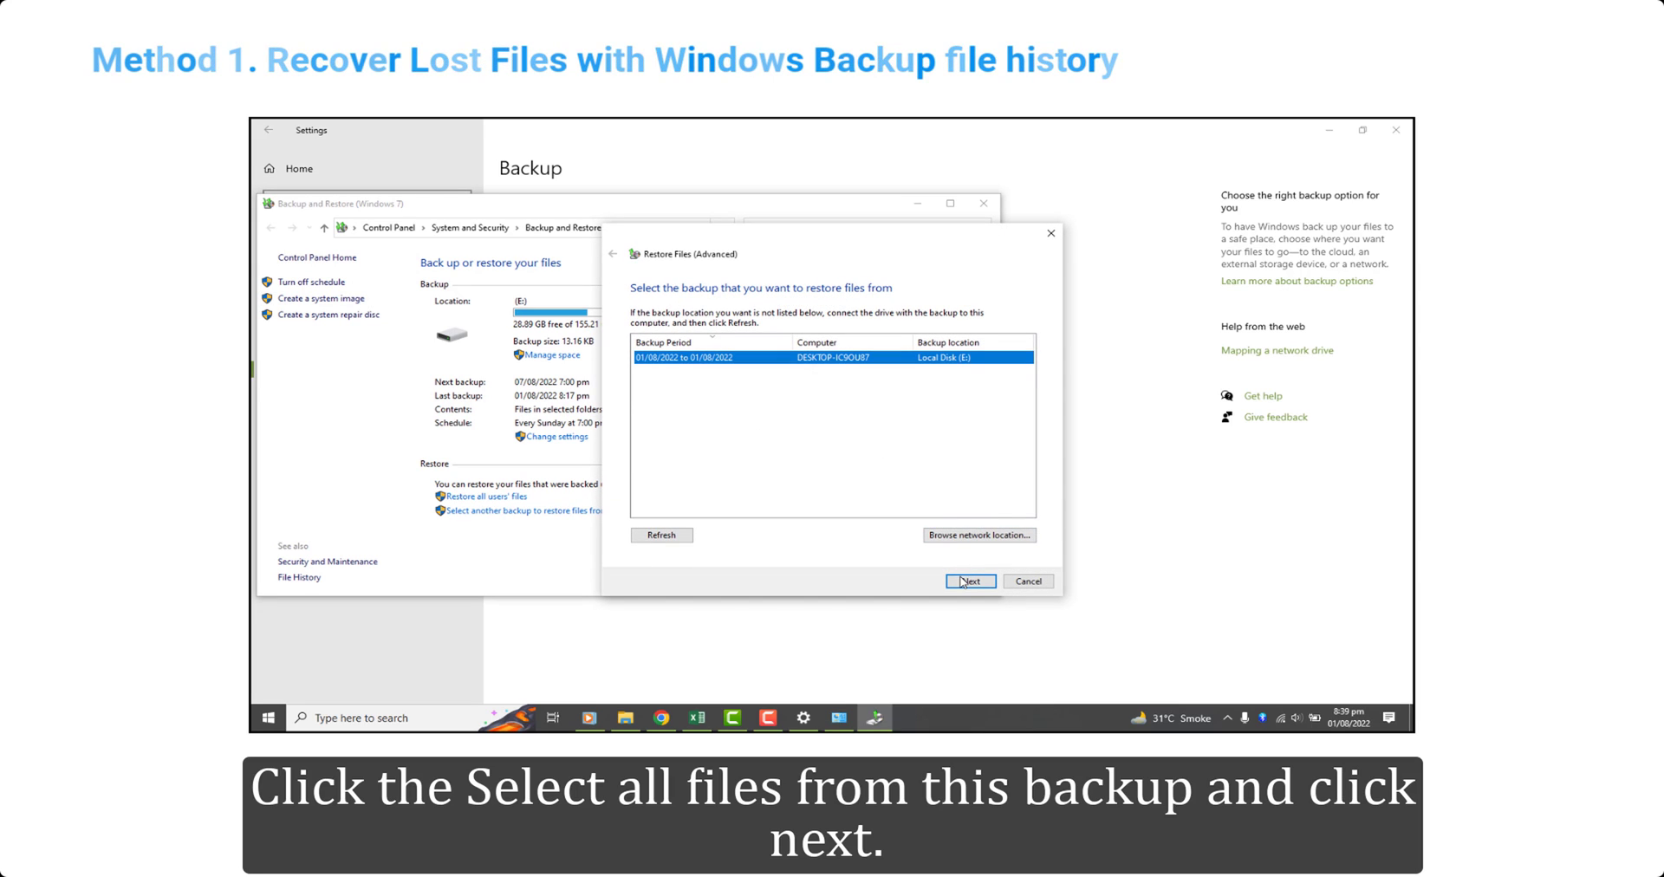
{"action": "left_click", "coordinate": [969, 581]}
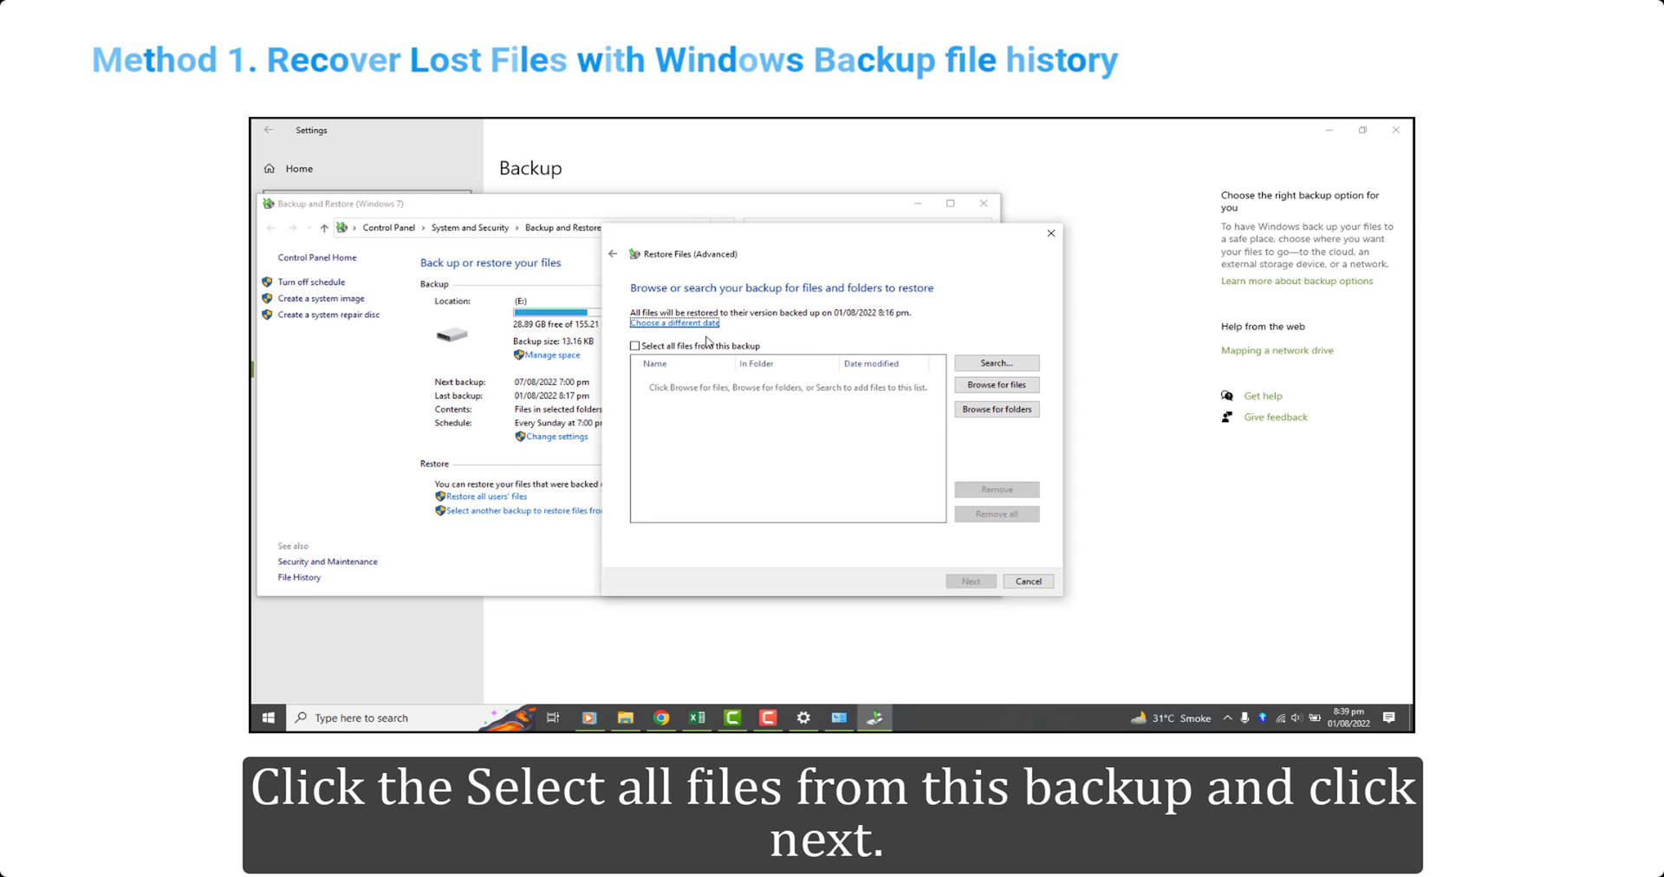
{"action": "left_click", "coordinate": [706, 345]}
{"action": "left_click", "coordinate": [970, 581]}
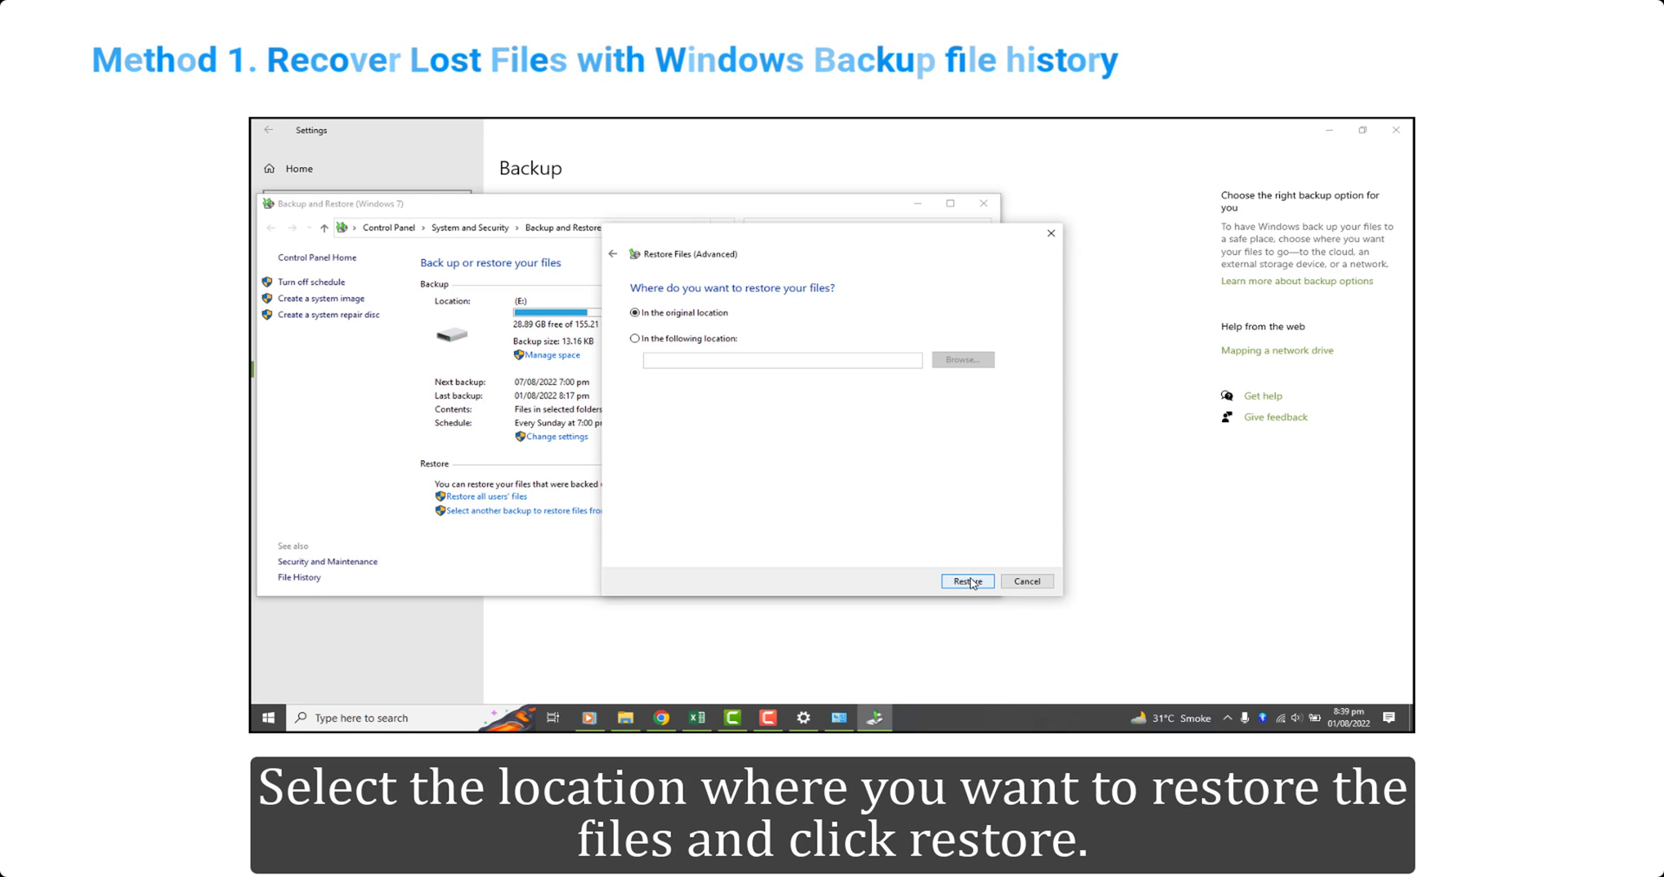
{"action": "left_click", "coordinate": [968, 582]}
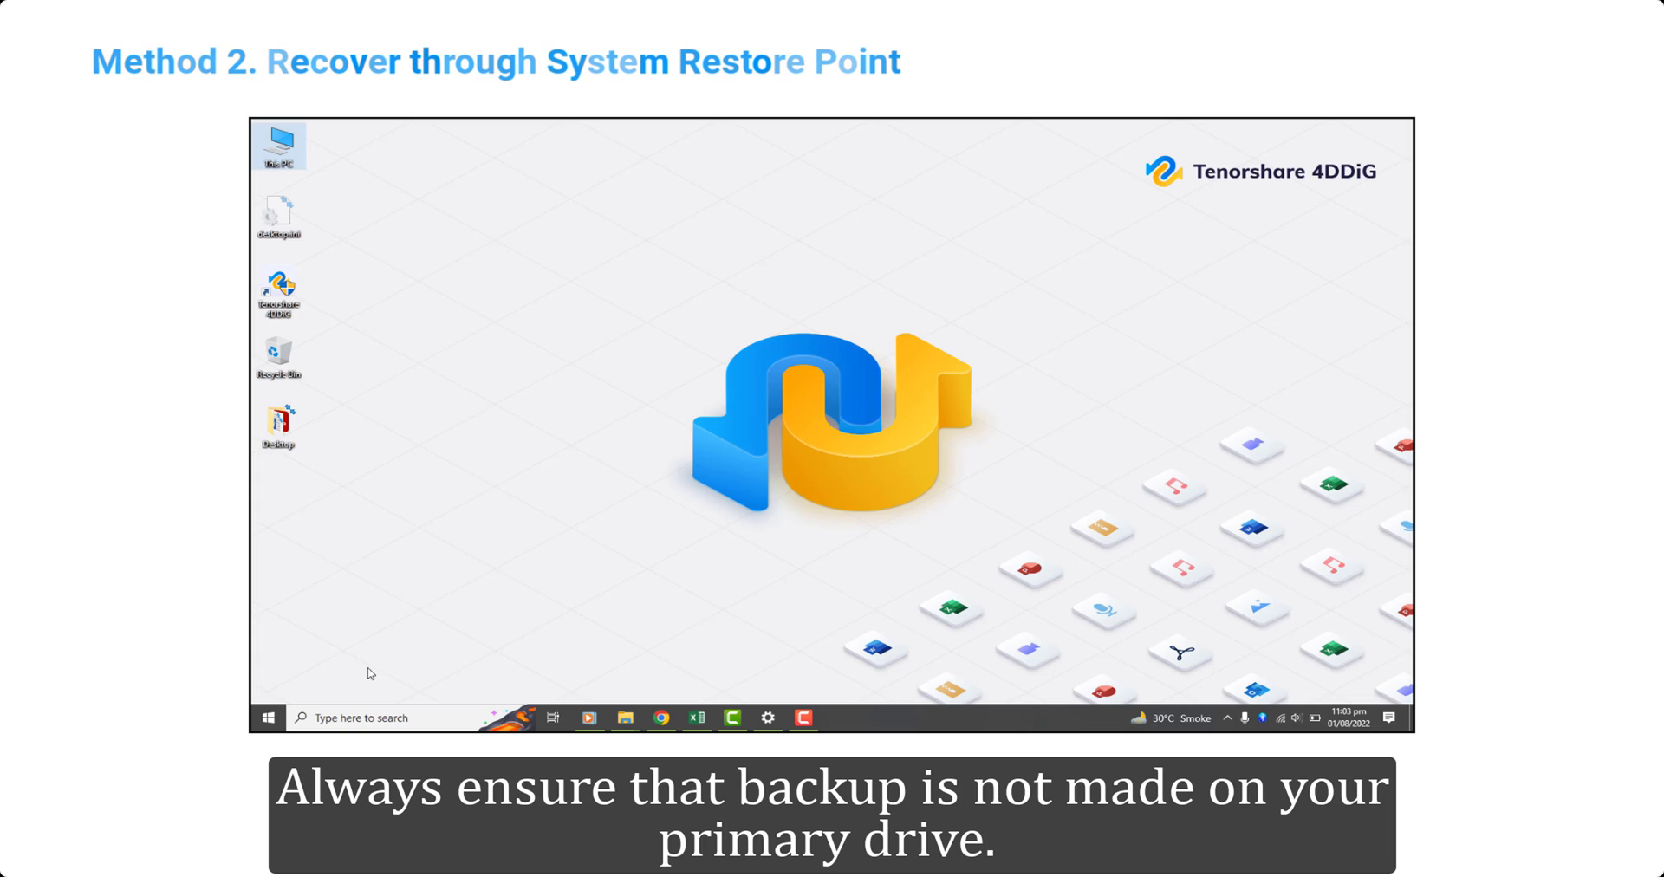
- Launch System Restore from Control Panel's Recovery page and select the Before Windows Update restore point
{"action": "left_click", "coordinate": [360, 717]}
{"action": "type", "text": "control panel"}
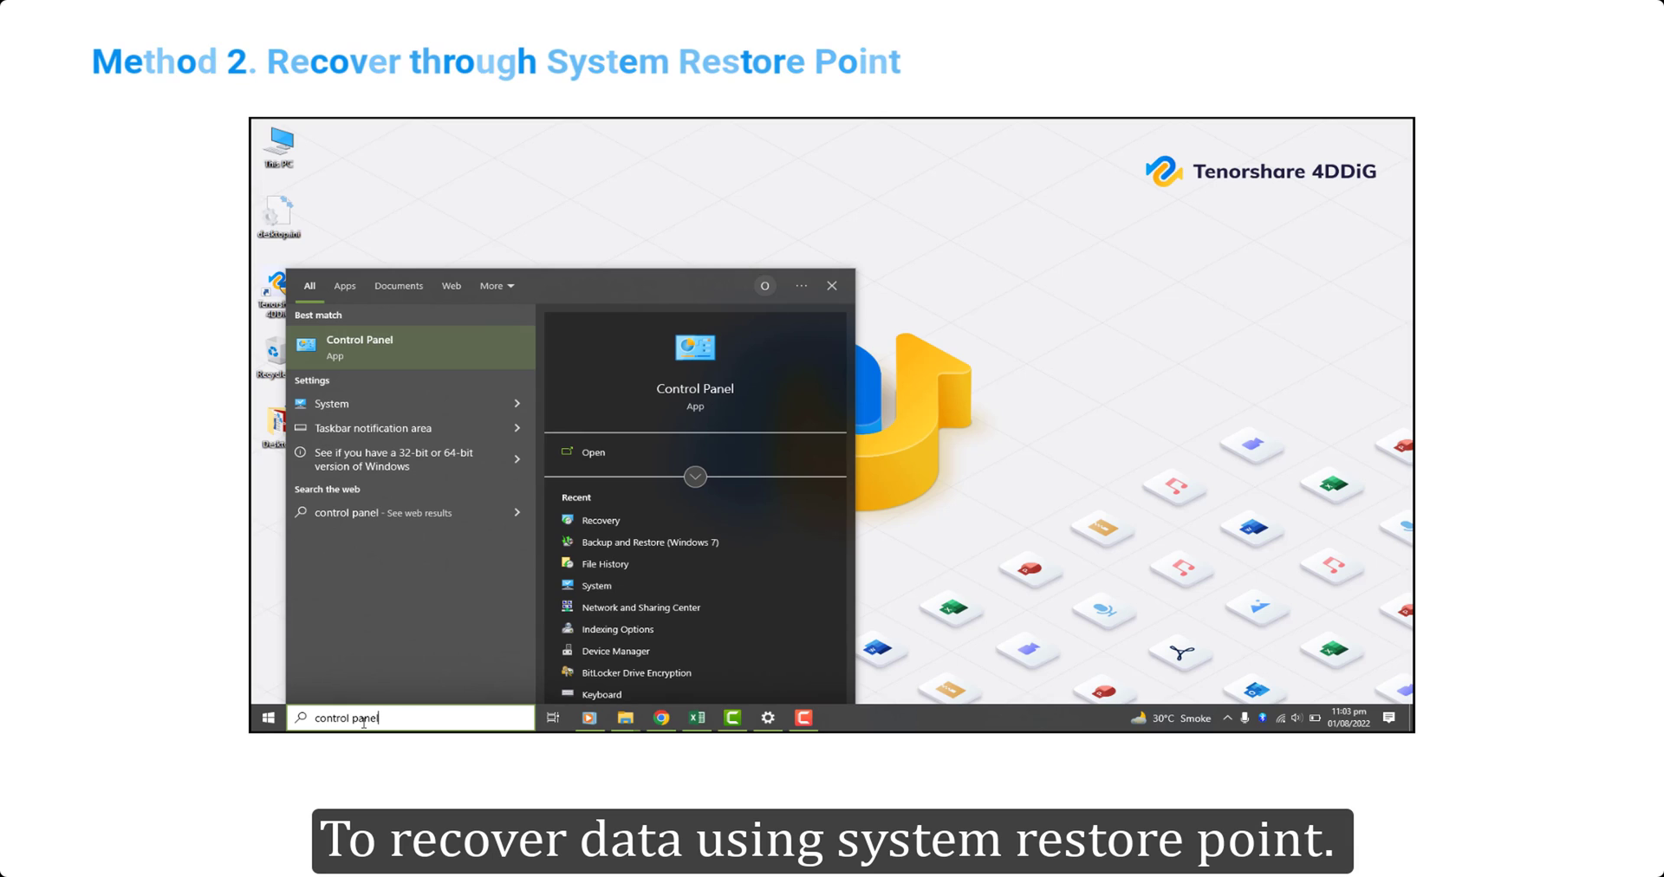
{"action": "key", "text": "Return"}
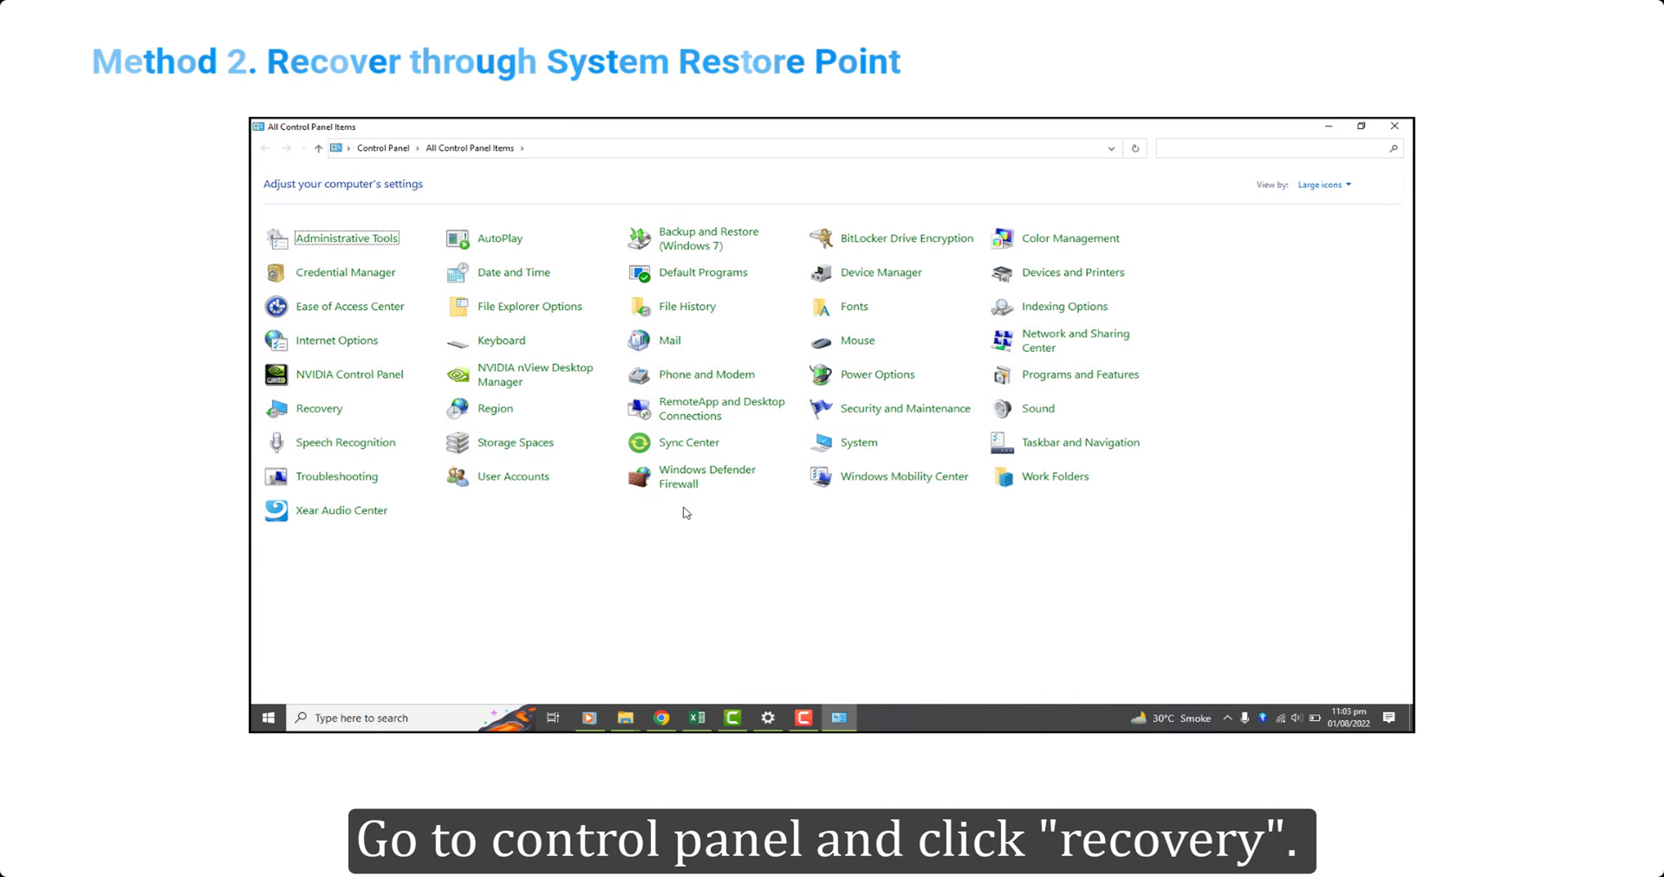
{"action": "left_click", "coordinate": [321, 415]}
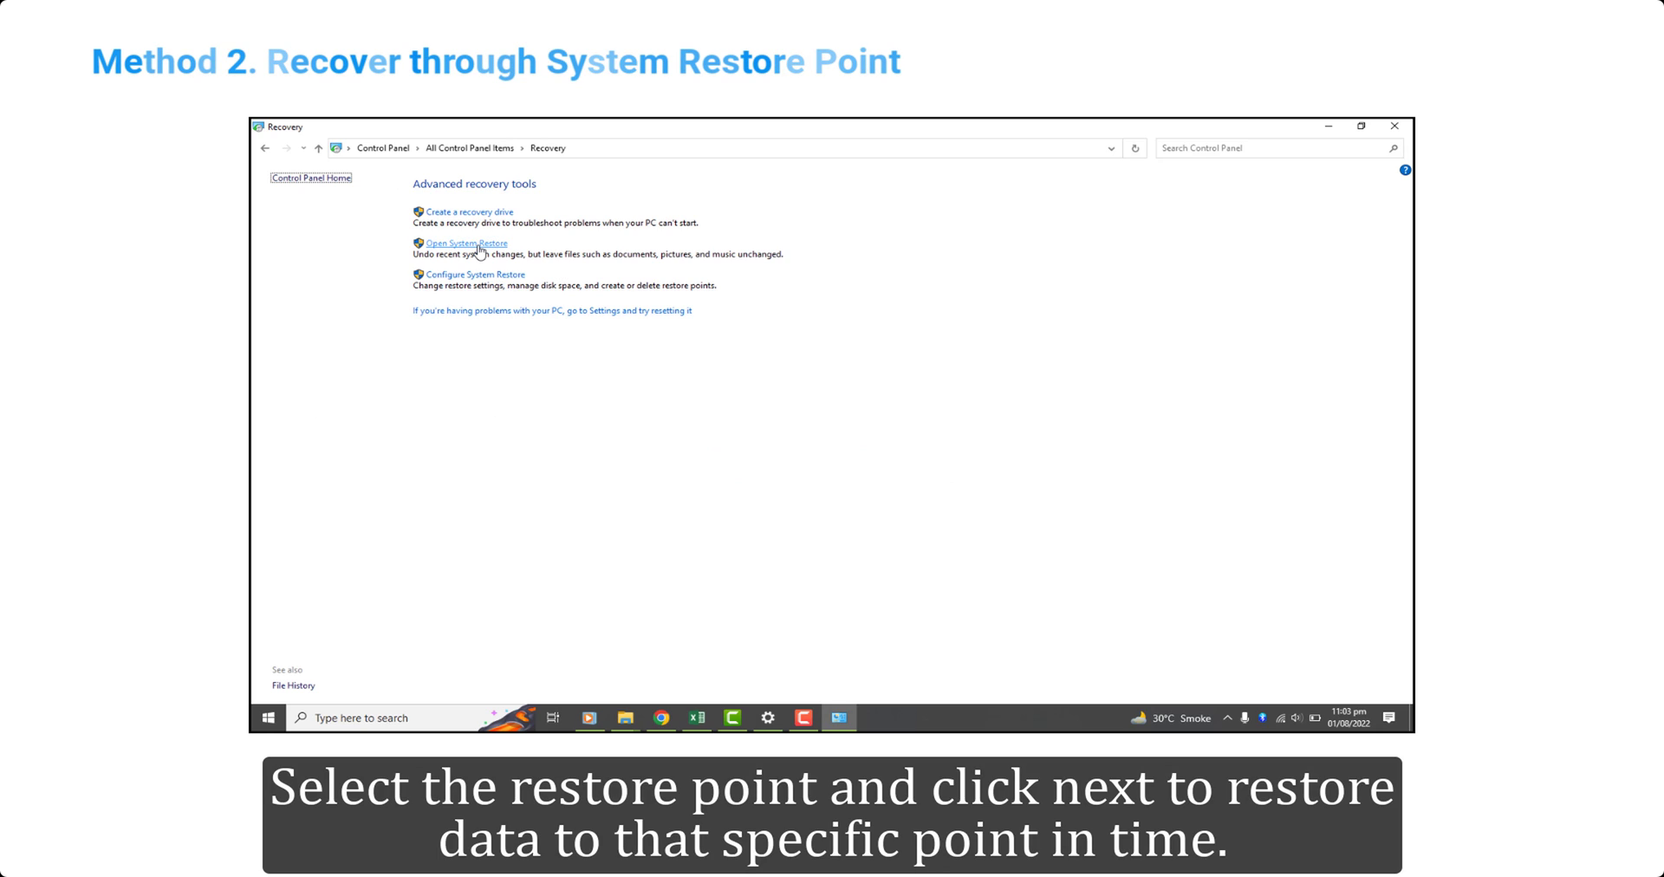
{"action": "left_click", "coordinate": [478, 246]}
{"action": "left_click", "coordinate": [960, 564]}
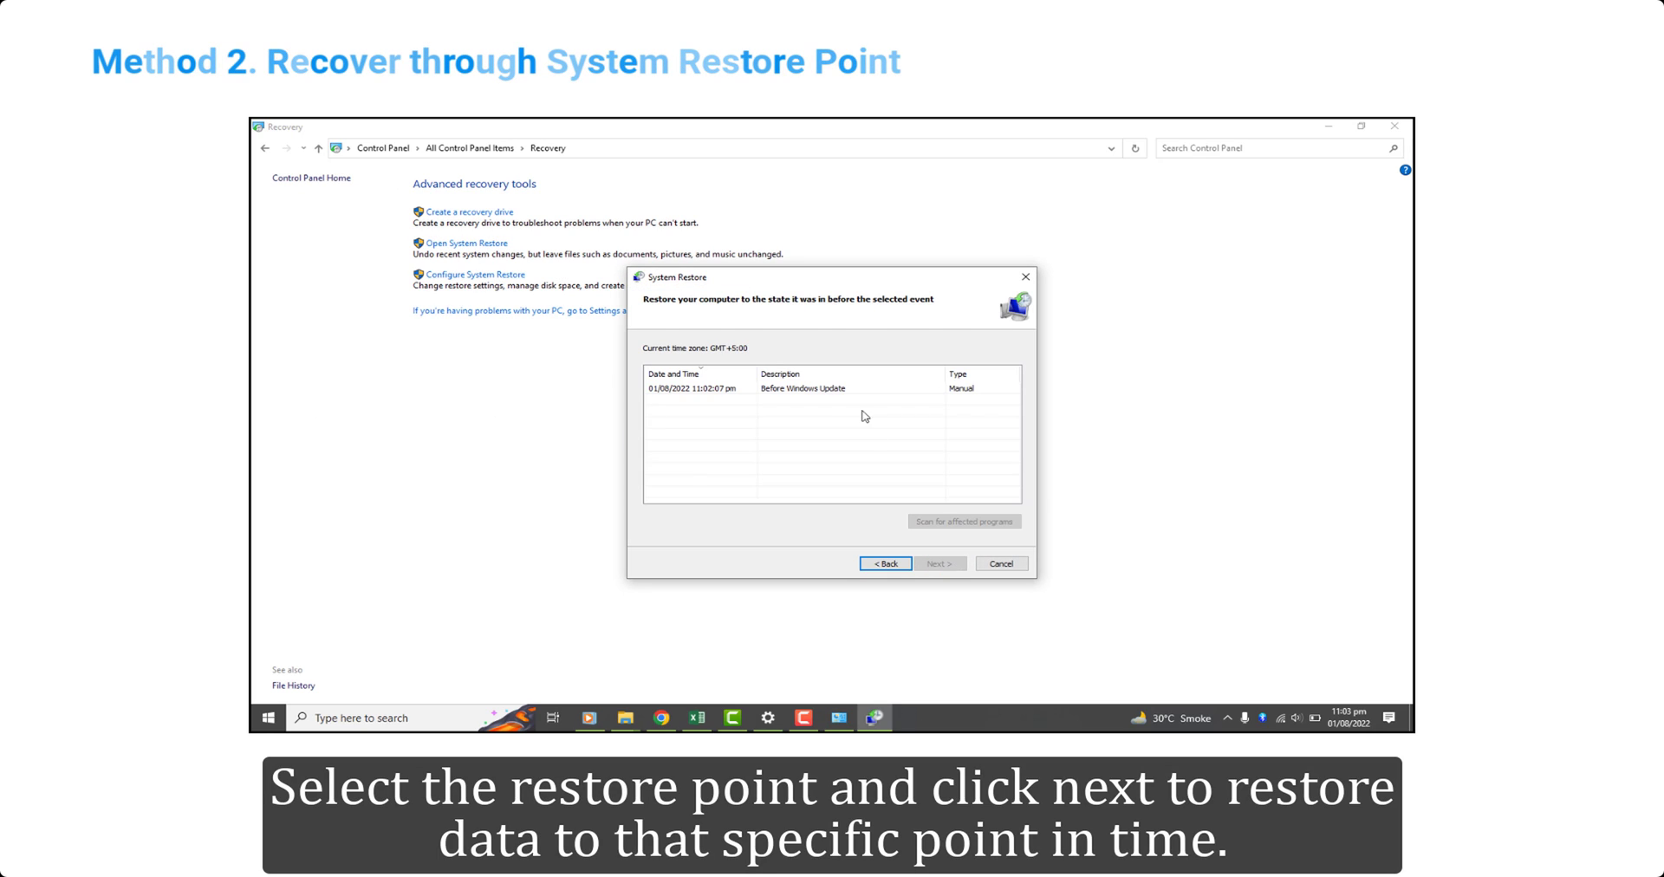
{"action": "left_click", "coordinate": [863, 390]}
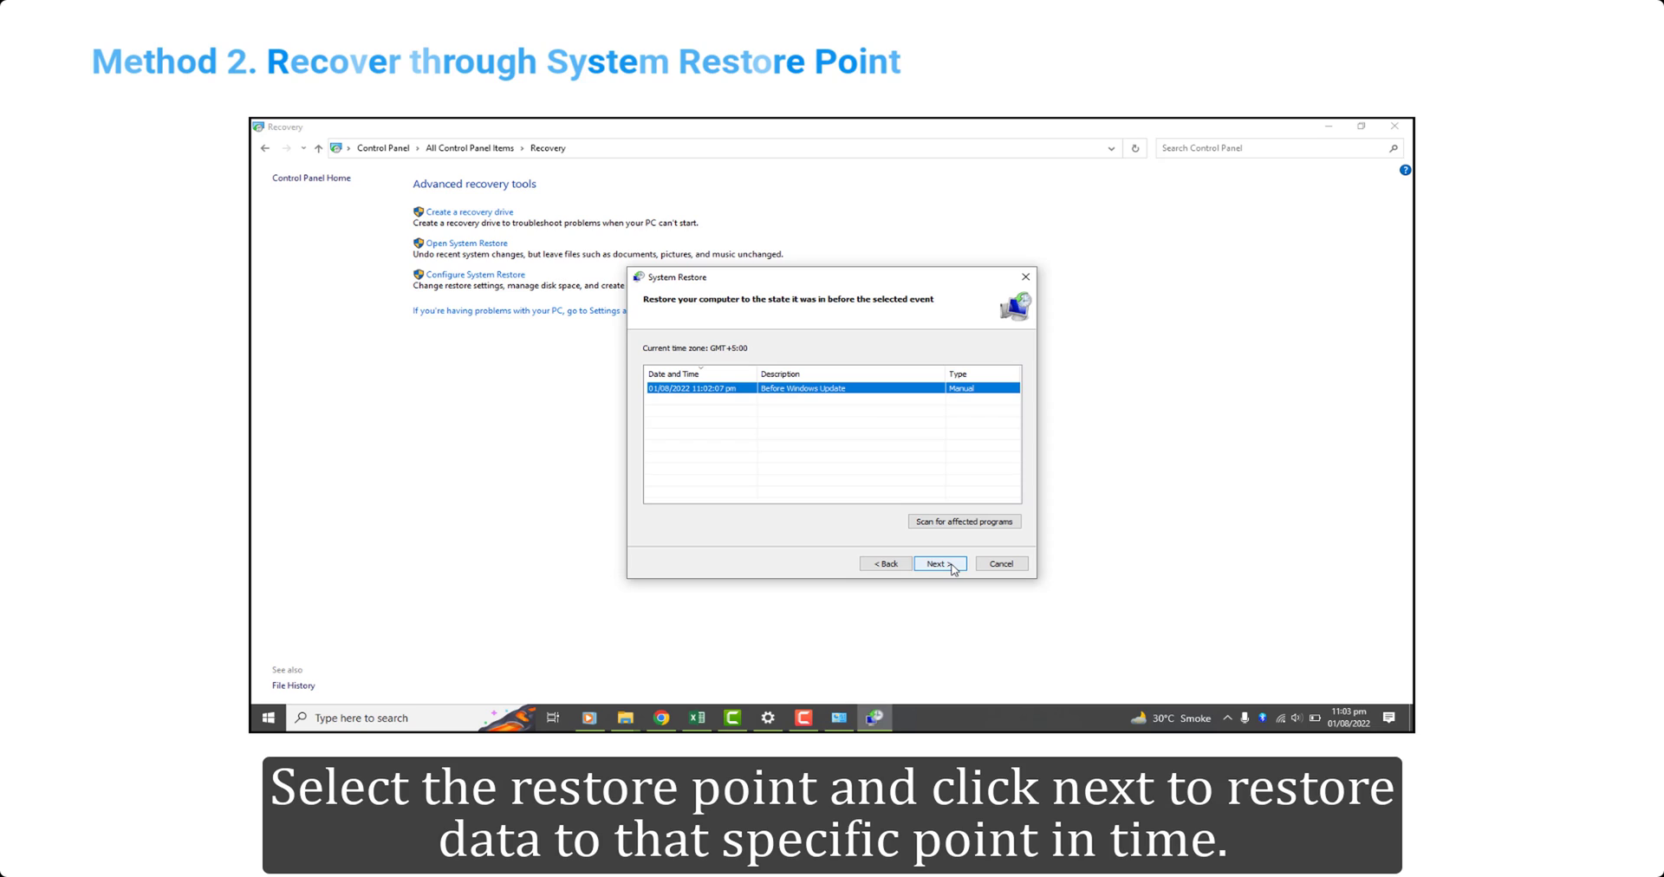
{"action": "left_click", "coordinate": [951, 568]}
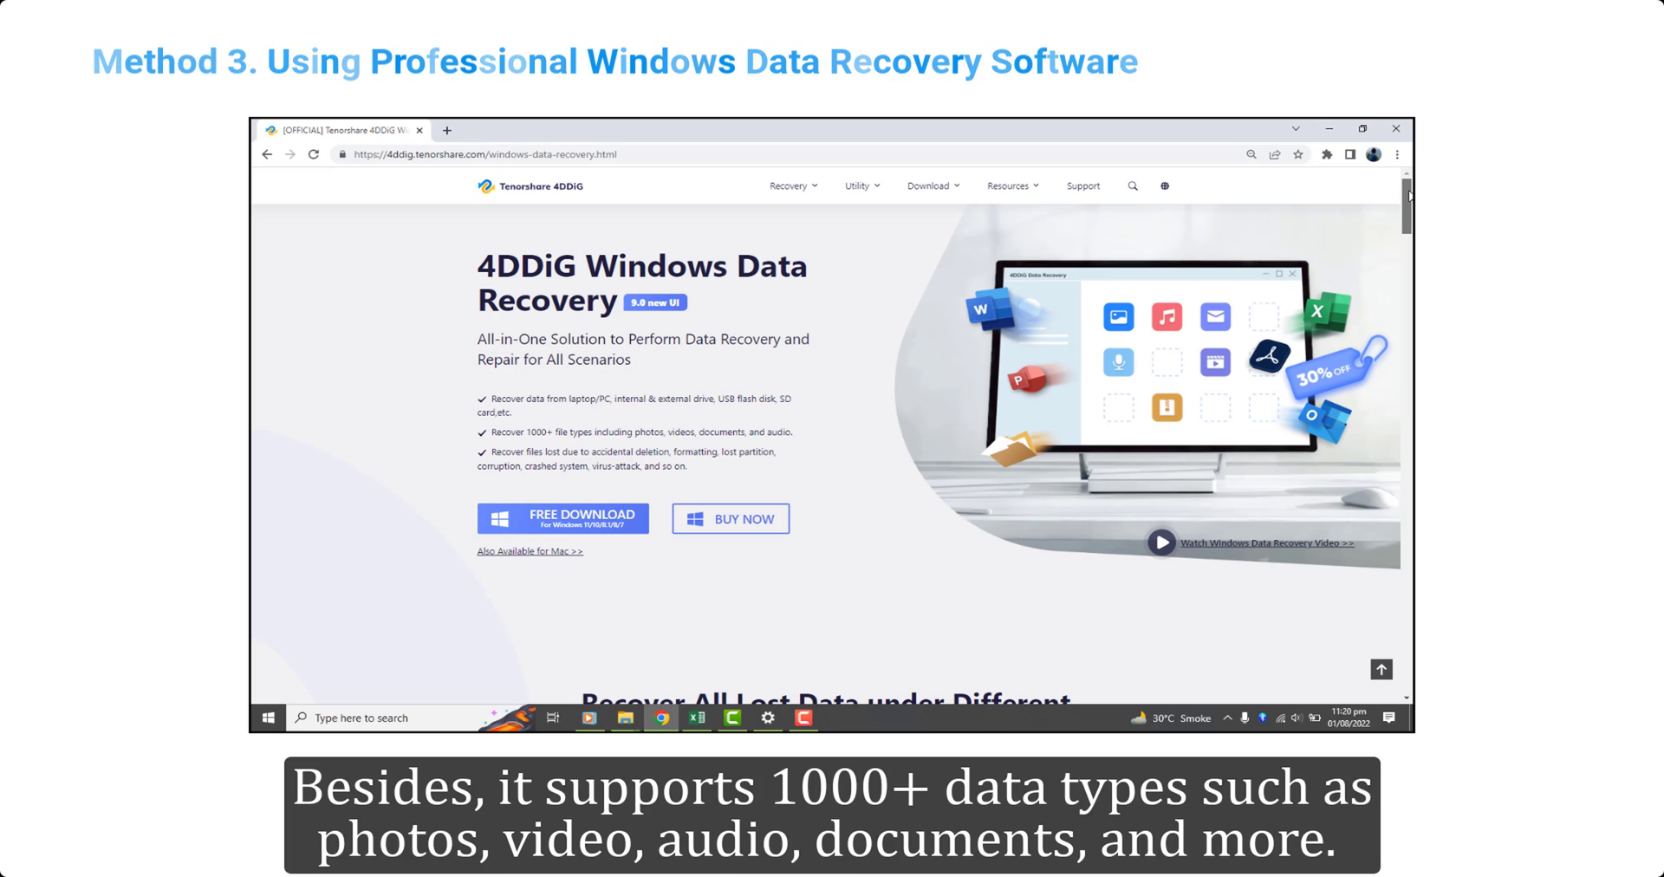
- Scroll down the 4DDiG Windows Data Recovery product page to review it
{"action": "left_click_drag", "start_coordinate": [1408, 195], "coordinate": [1411, 326]}
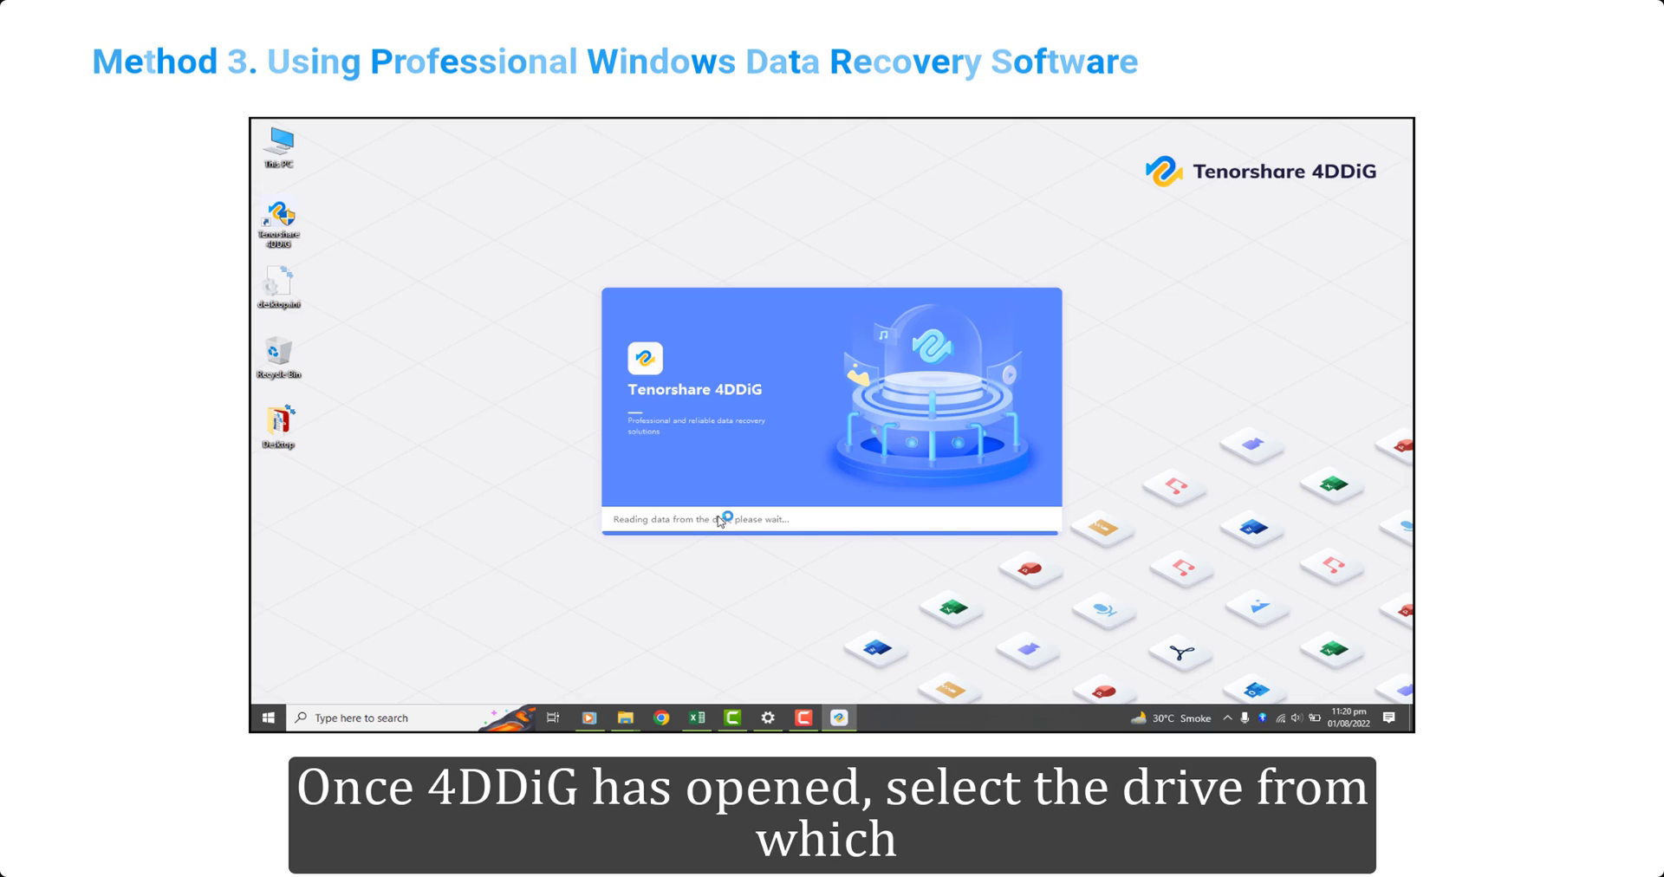
- Scan Local Disk (E:) in 4DDiG for all file types
{"action": "mouse_move", "coordinate": [961, 339]}
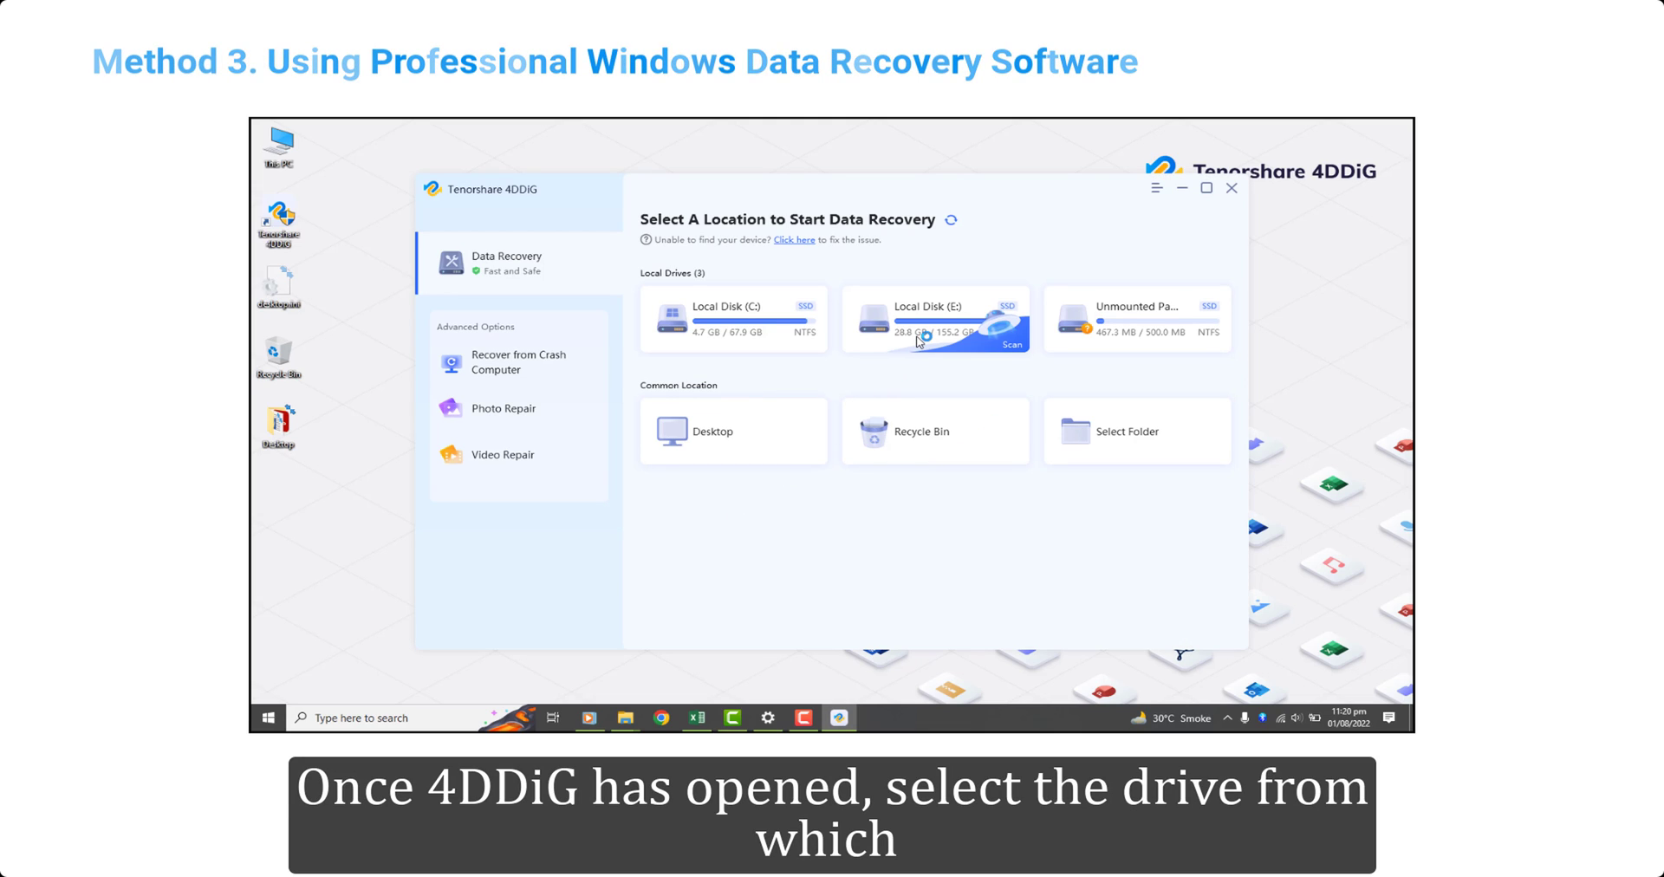
{"action": "left_click", "coordinate": [1011, 347]}
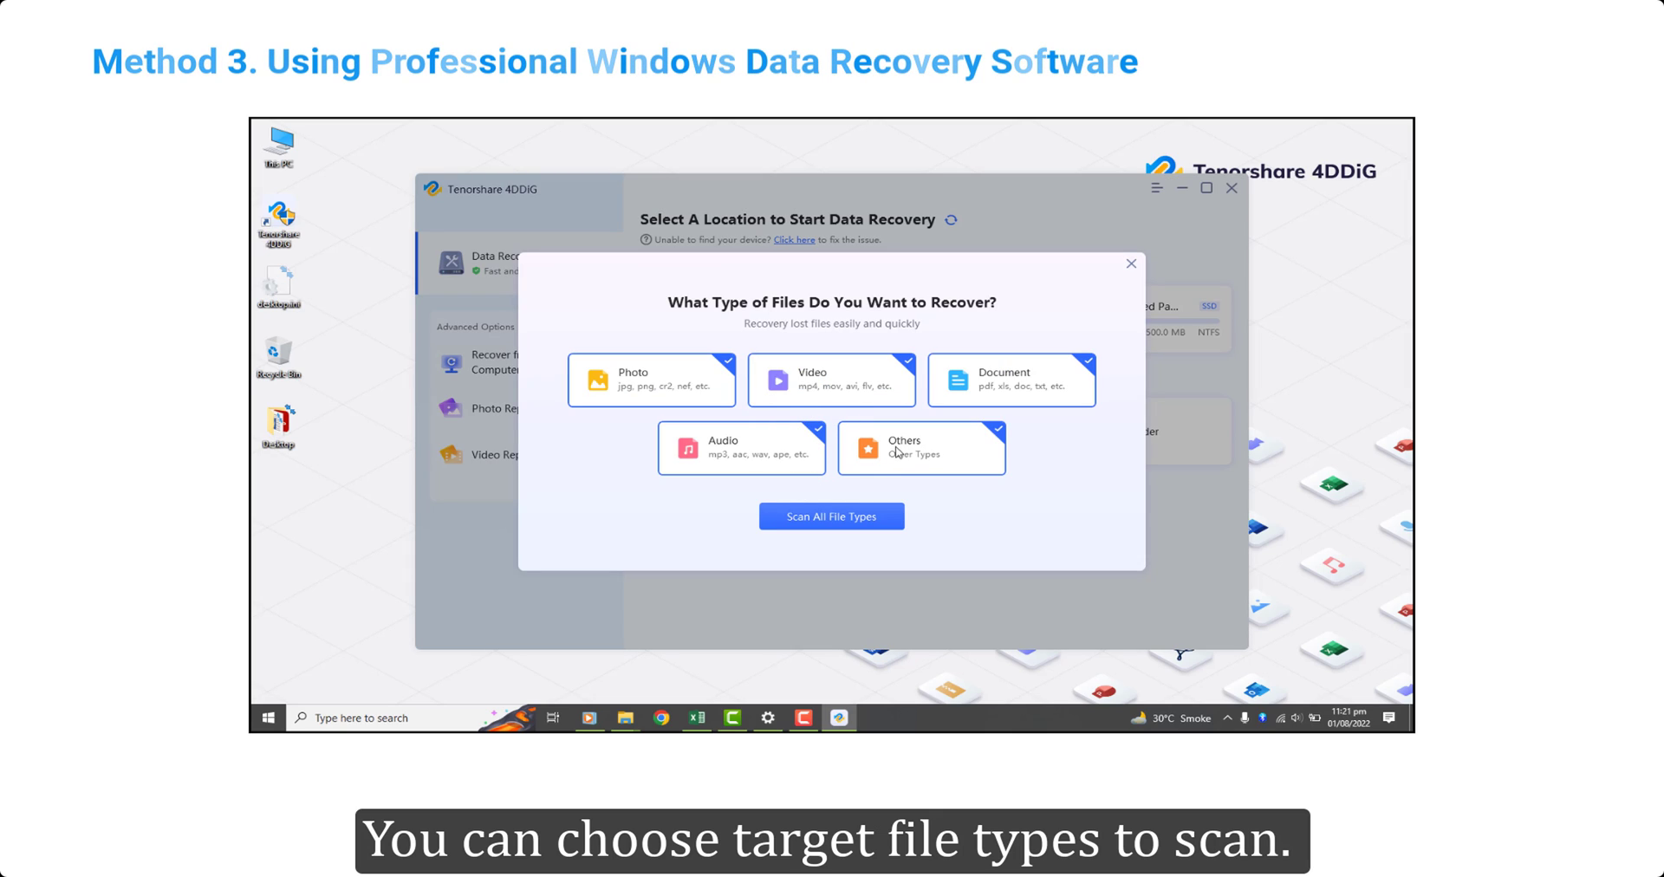
{"action": "left_click", "coordinate": [869, 526]}
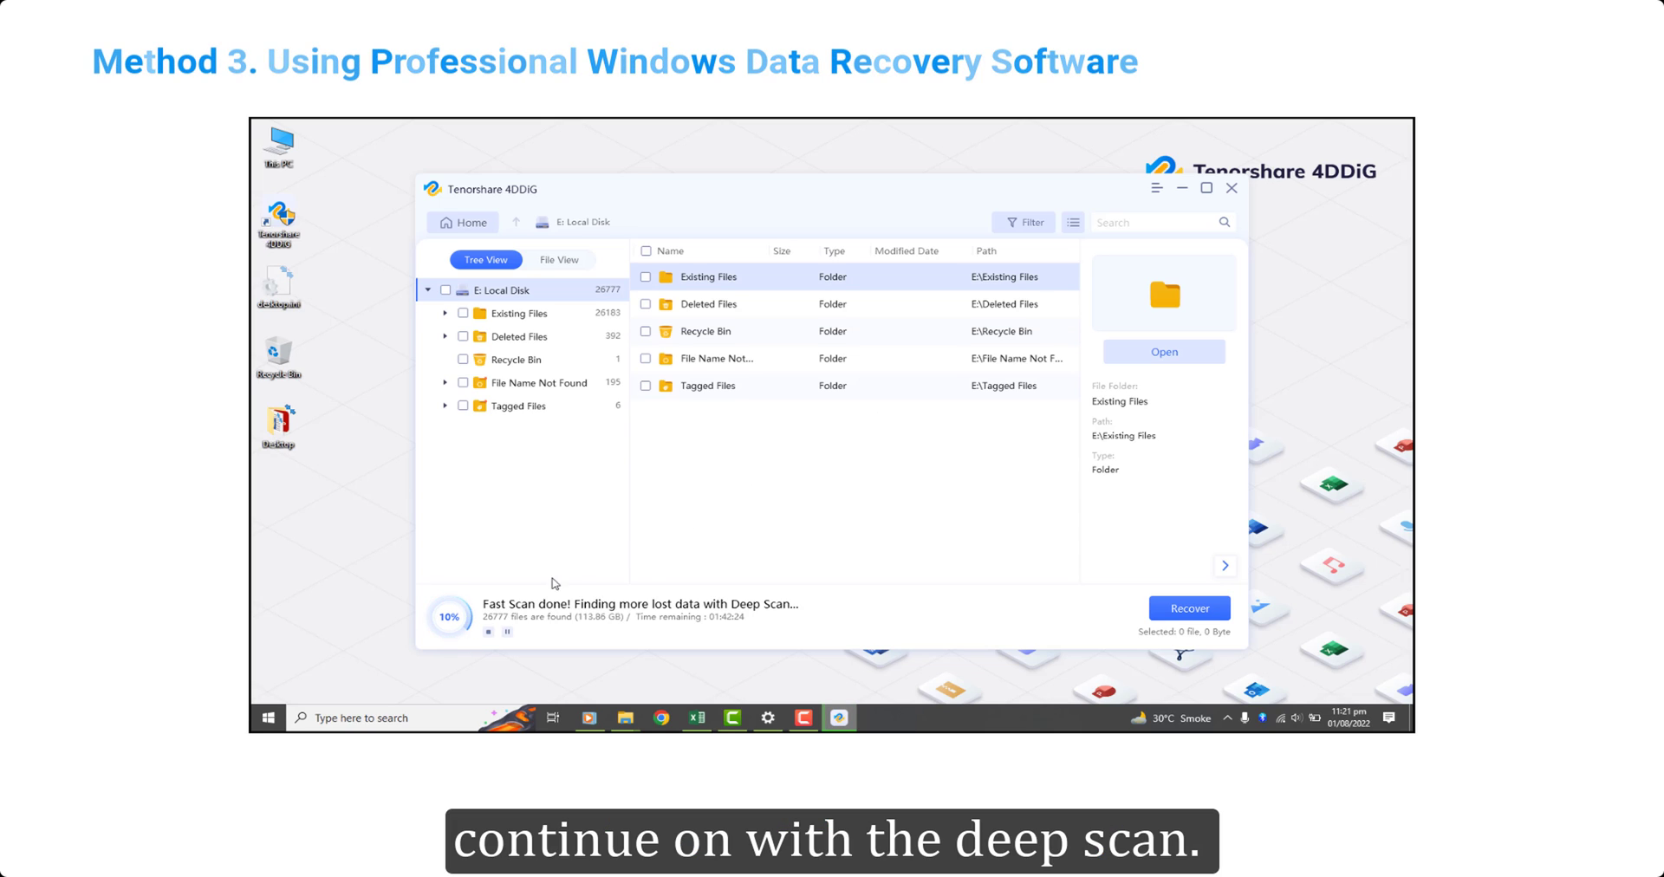
- Stop the running deep scan at 26831 files and dismiss the results tips
{"action": "left_click", "coordinate": [488, 632]}
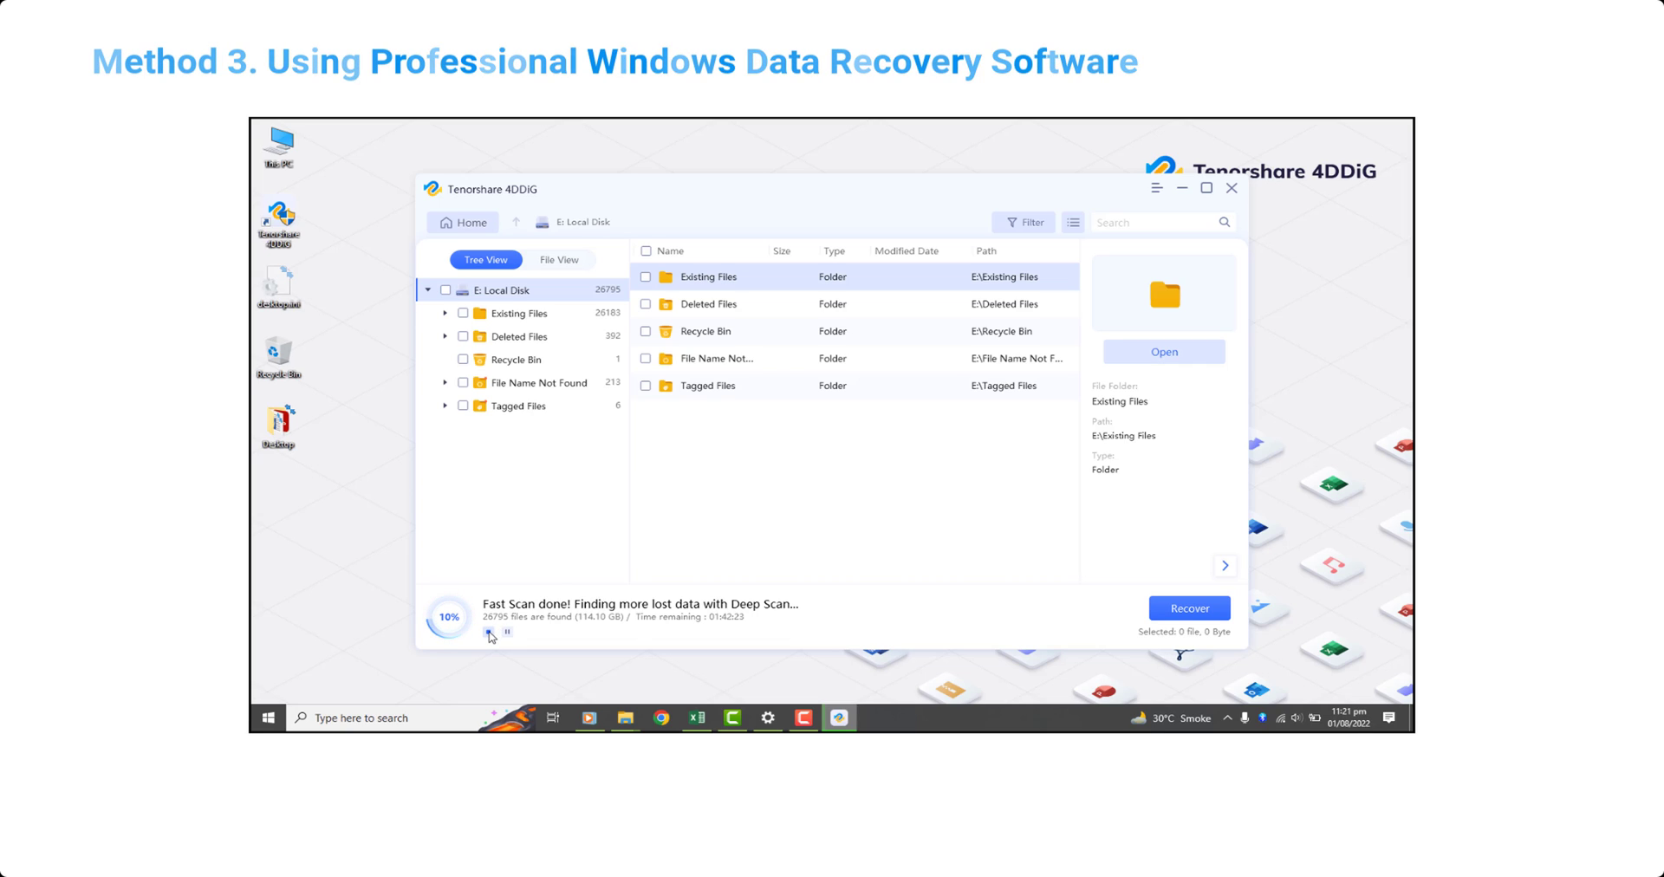
{"action": "left_click", "coordinate": [947, 443]}
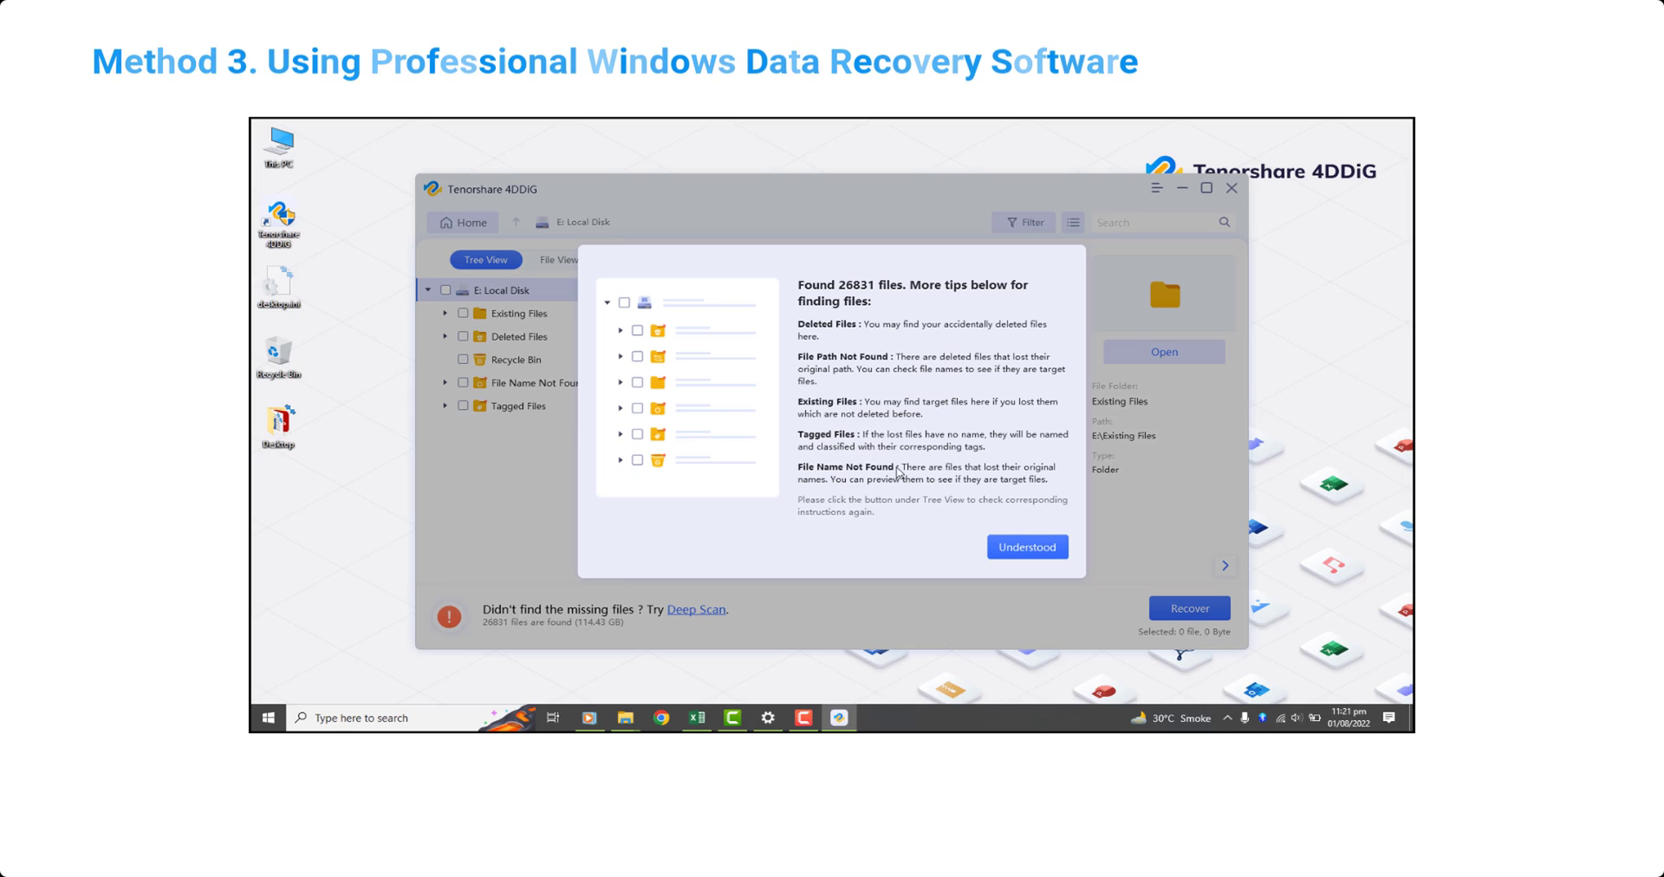
{"action": "left_click", "coordinate": [1027, 552]}
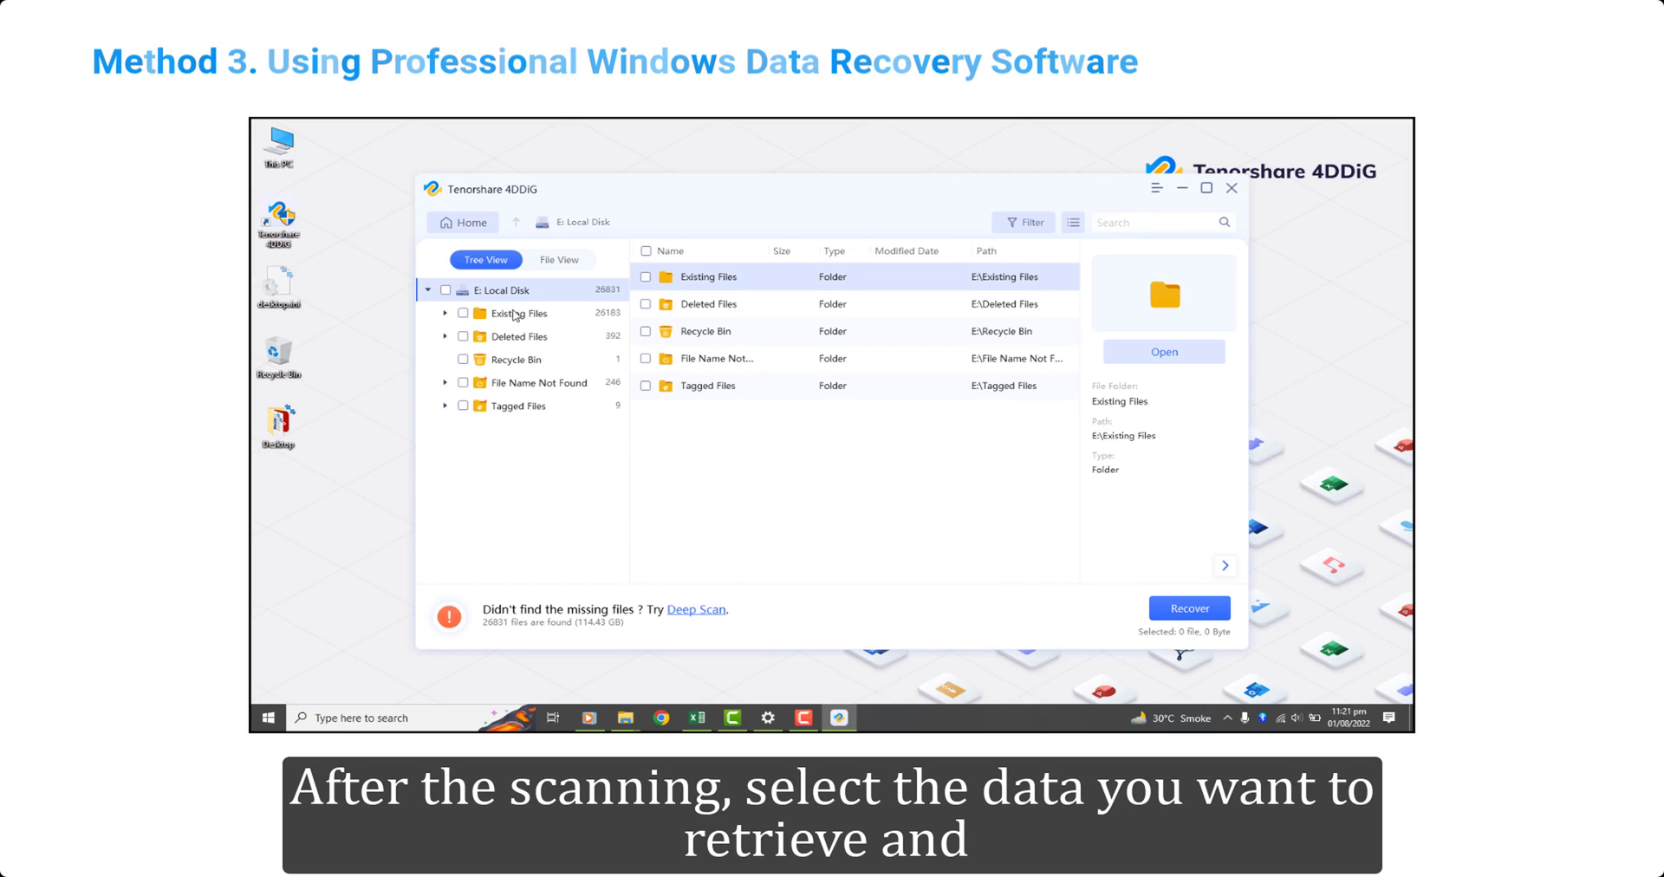
- Recover the 392 Deleted Files (1.05 GB) into New Folder on the Desktop
{"action": "left_click", "coordinate": [462, 338]}
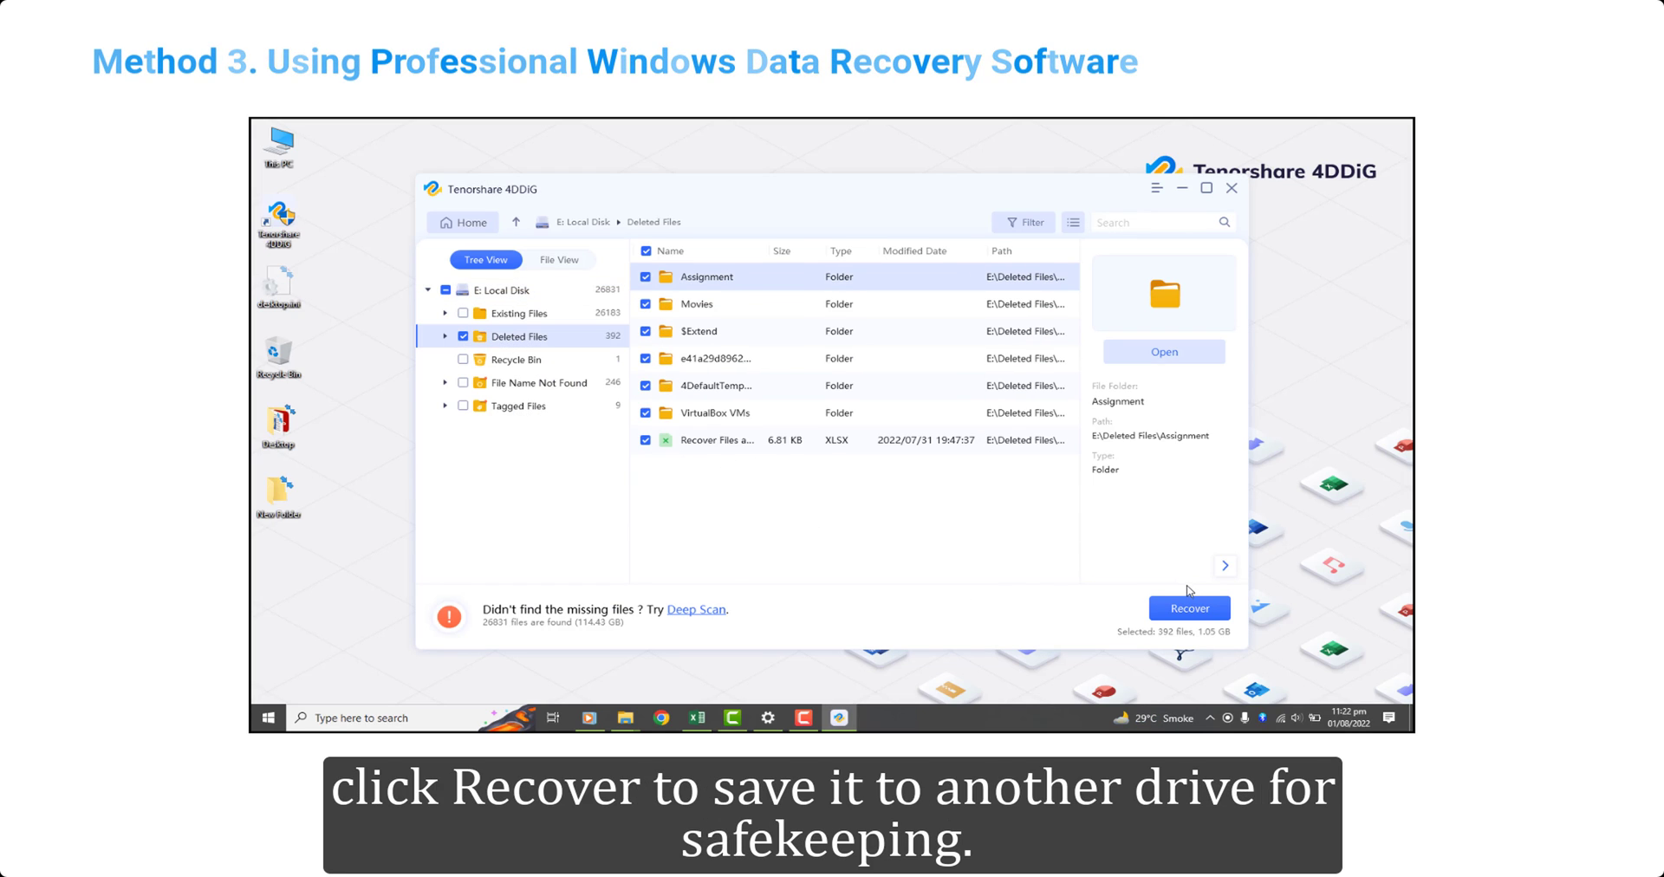
{"action": "left_click", "coordinate": [1188, 607]}
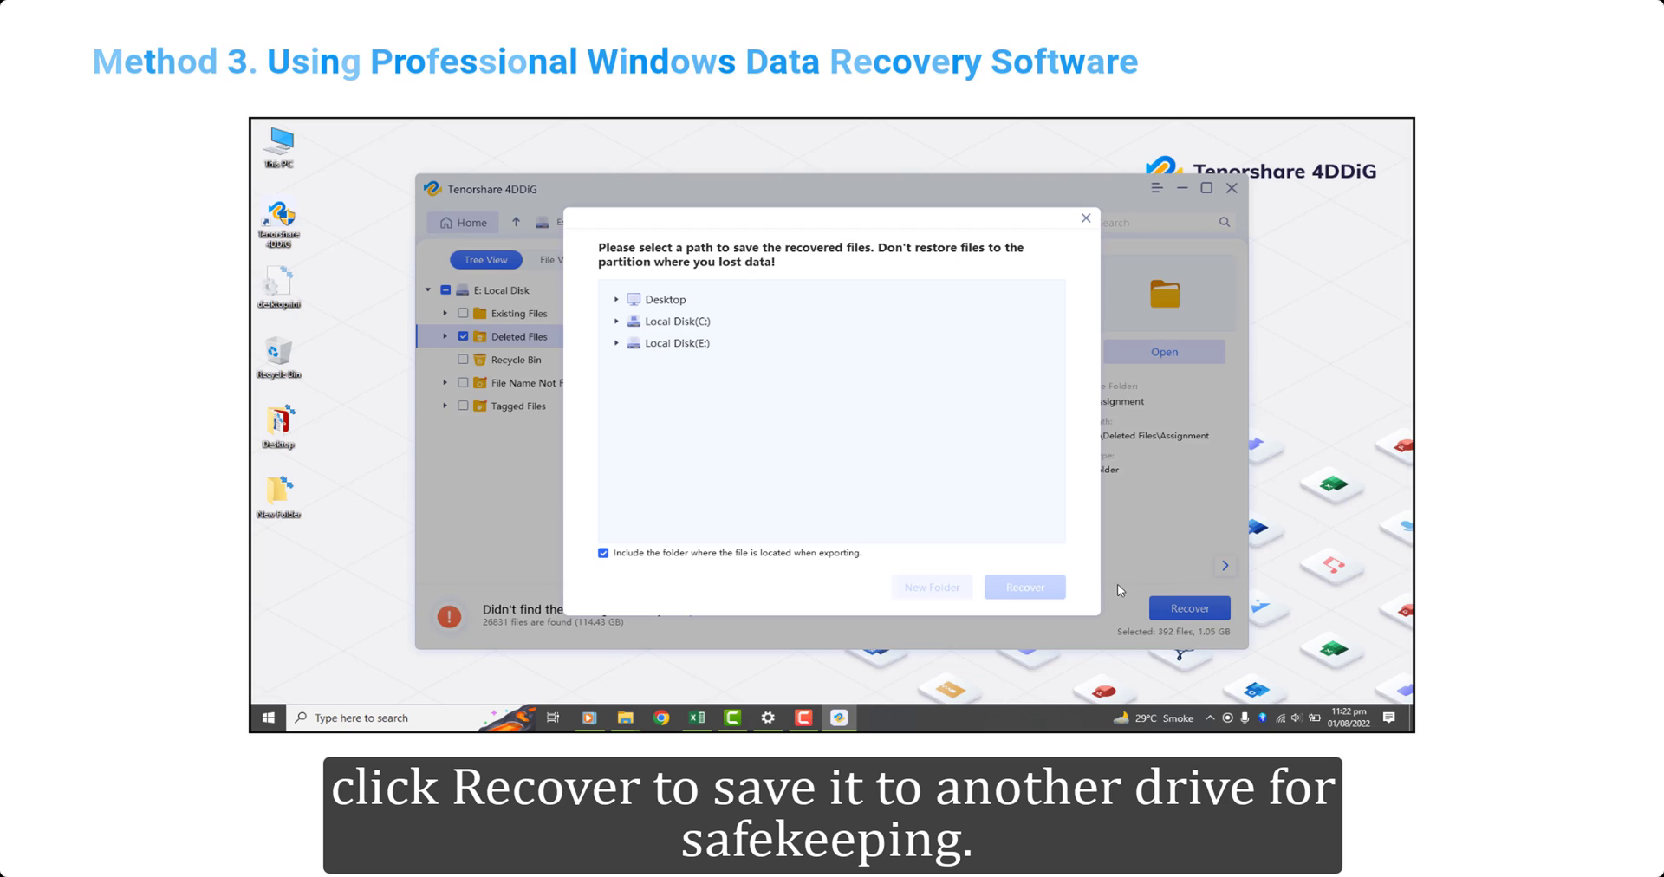
{"action": "left_click", "coordinate": [667, 299]}
{"action": "left_click", "coordinate": [693, 338]}
{"action": "left_click", "coordinate": [1023, 586]}
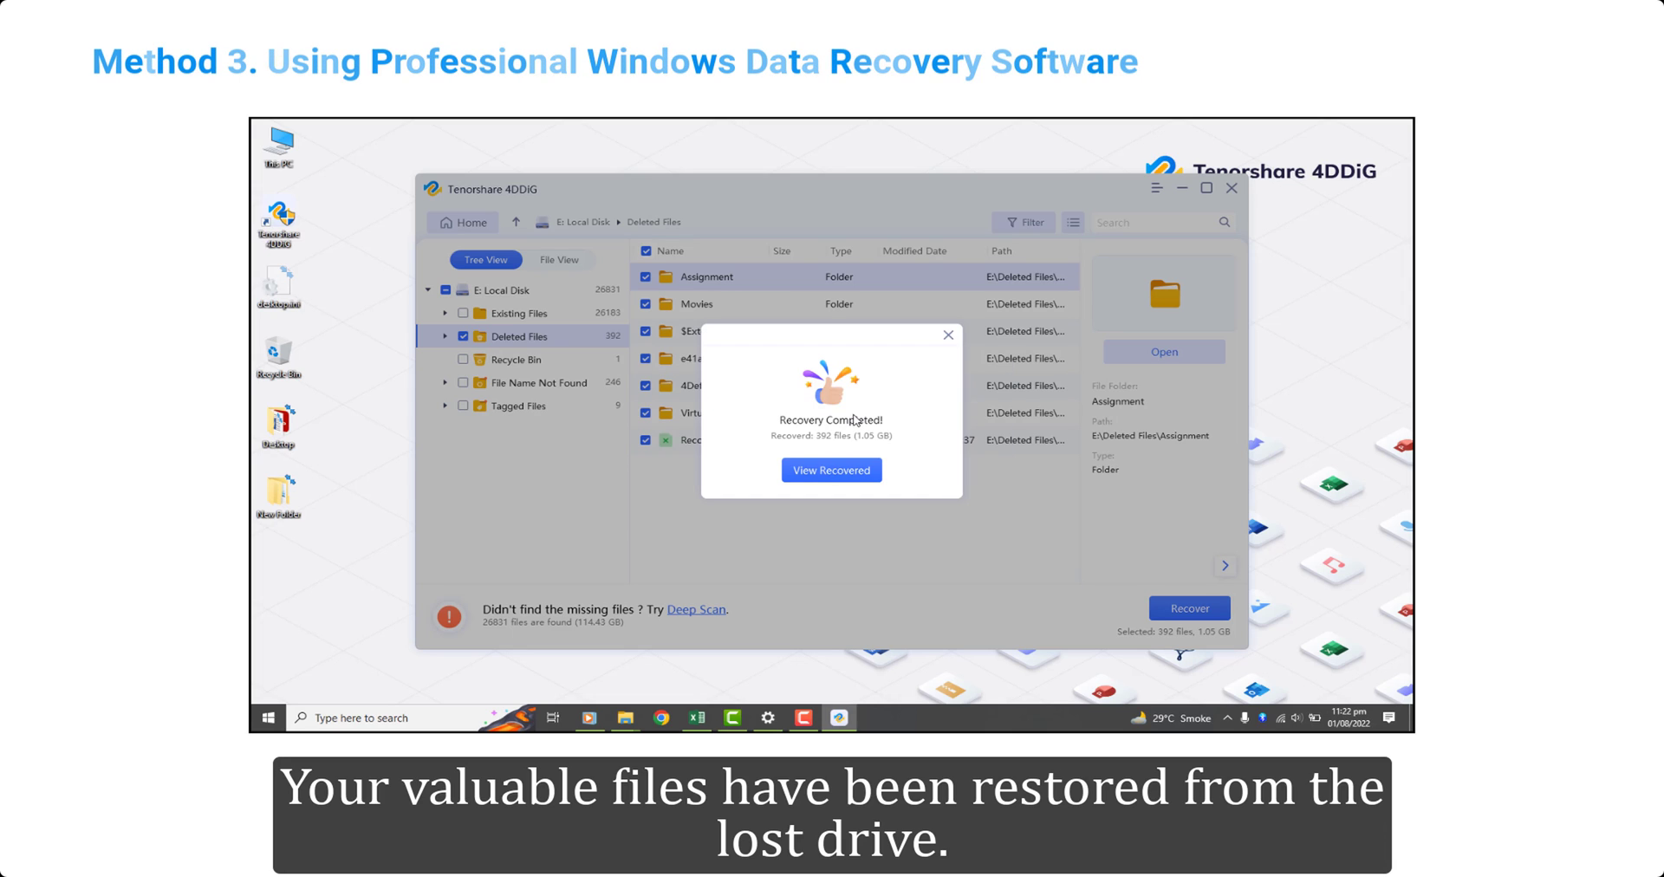
- View the recovered files and open folder E, then Deleted Files, showing seven items
{"action": "left_click", "coordinate": [855, 475]}
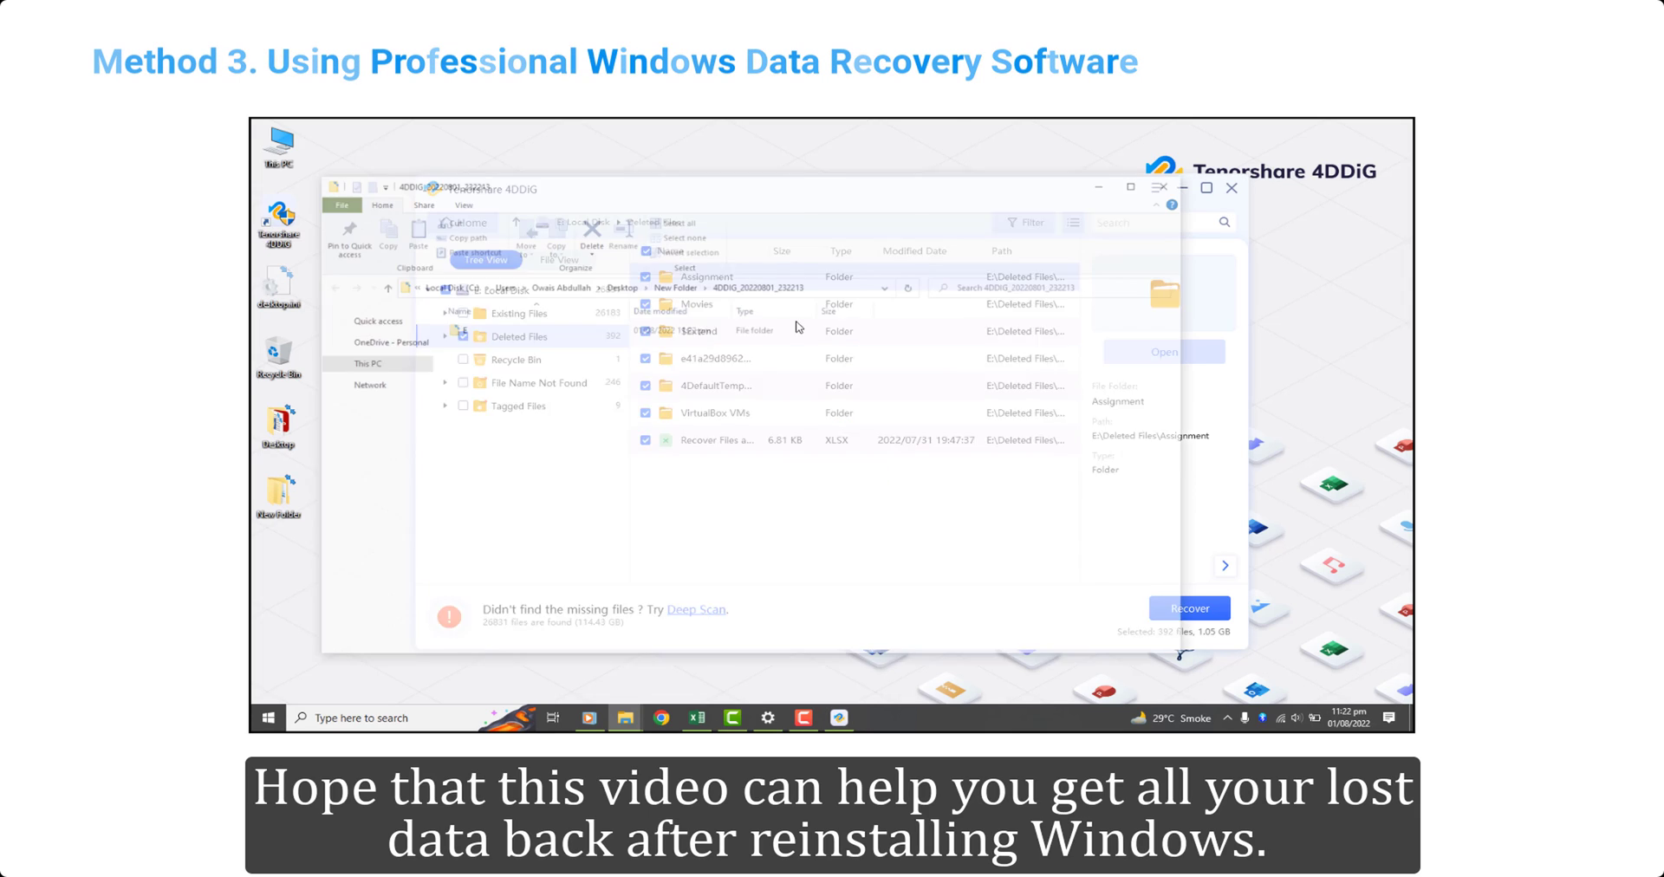
{"action": "double_click", "coordinate": [606, 270]}
{"action": "double_click", "coordinate": [588, 272]}
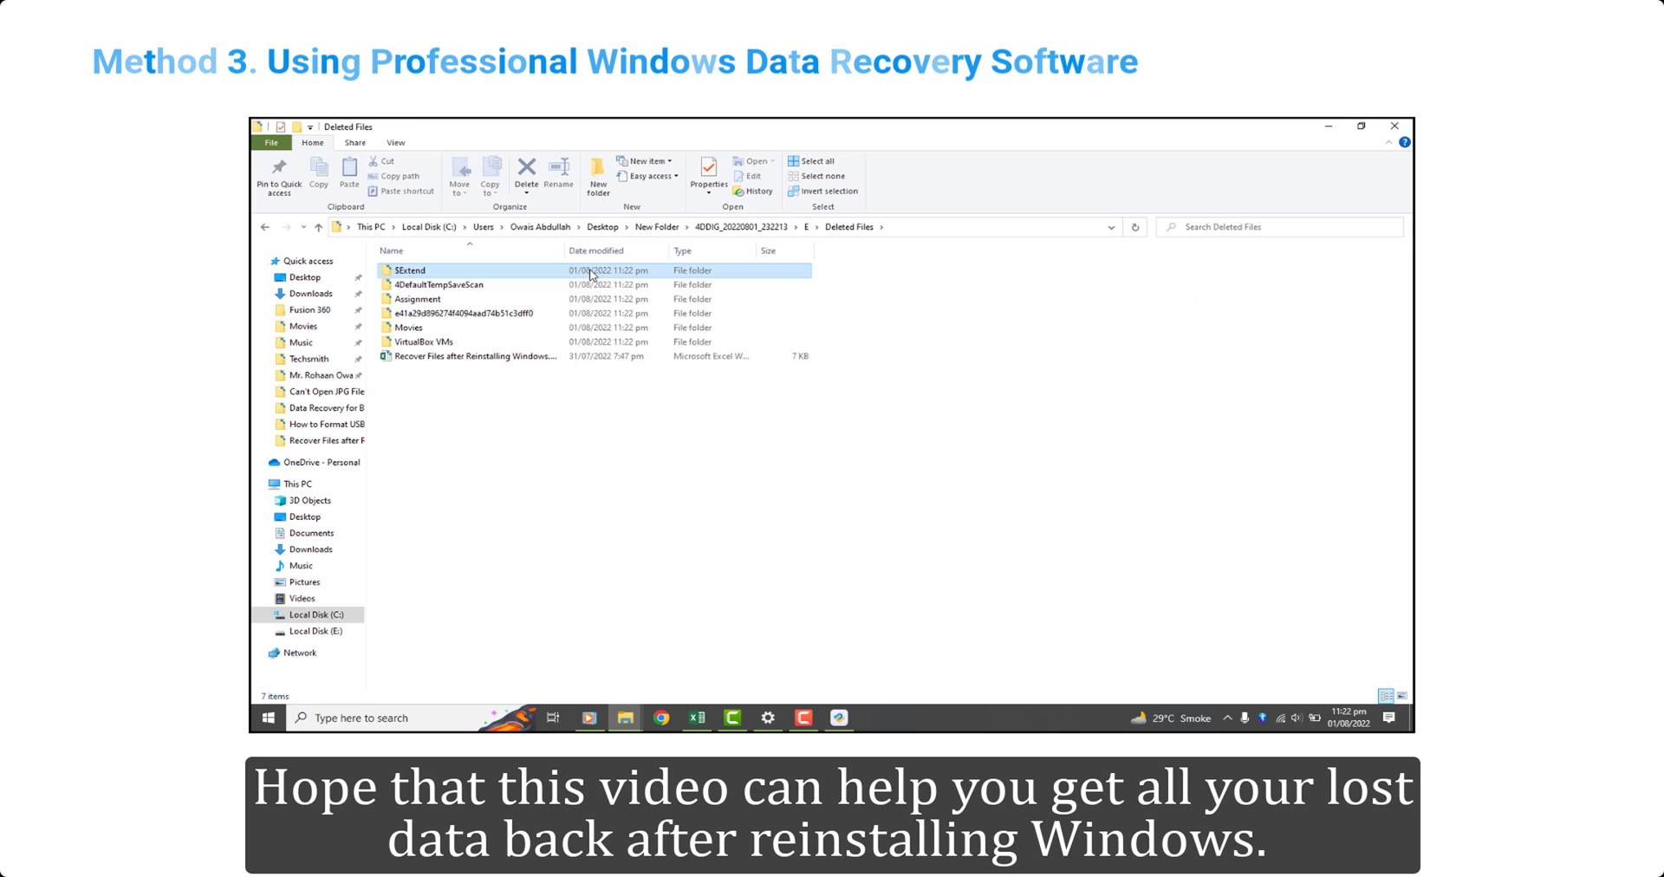